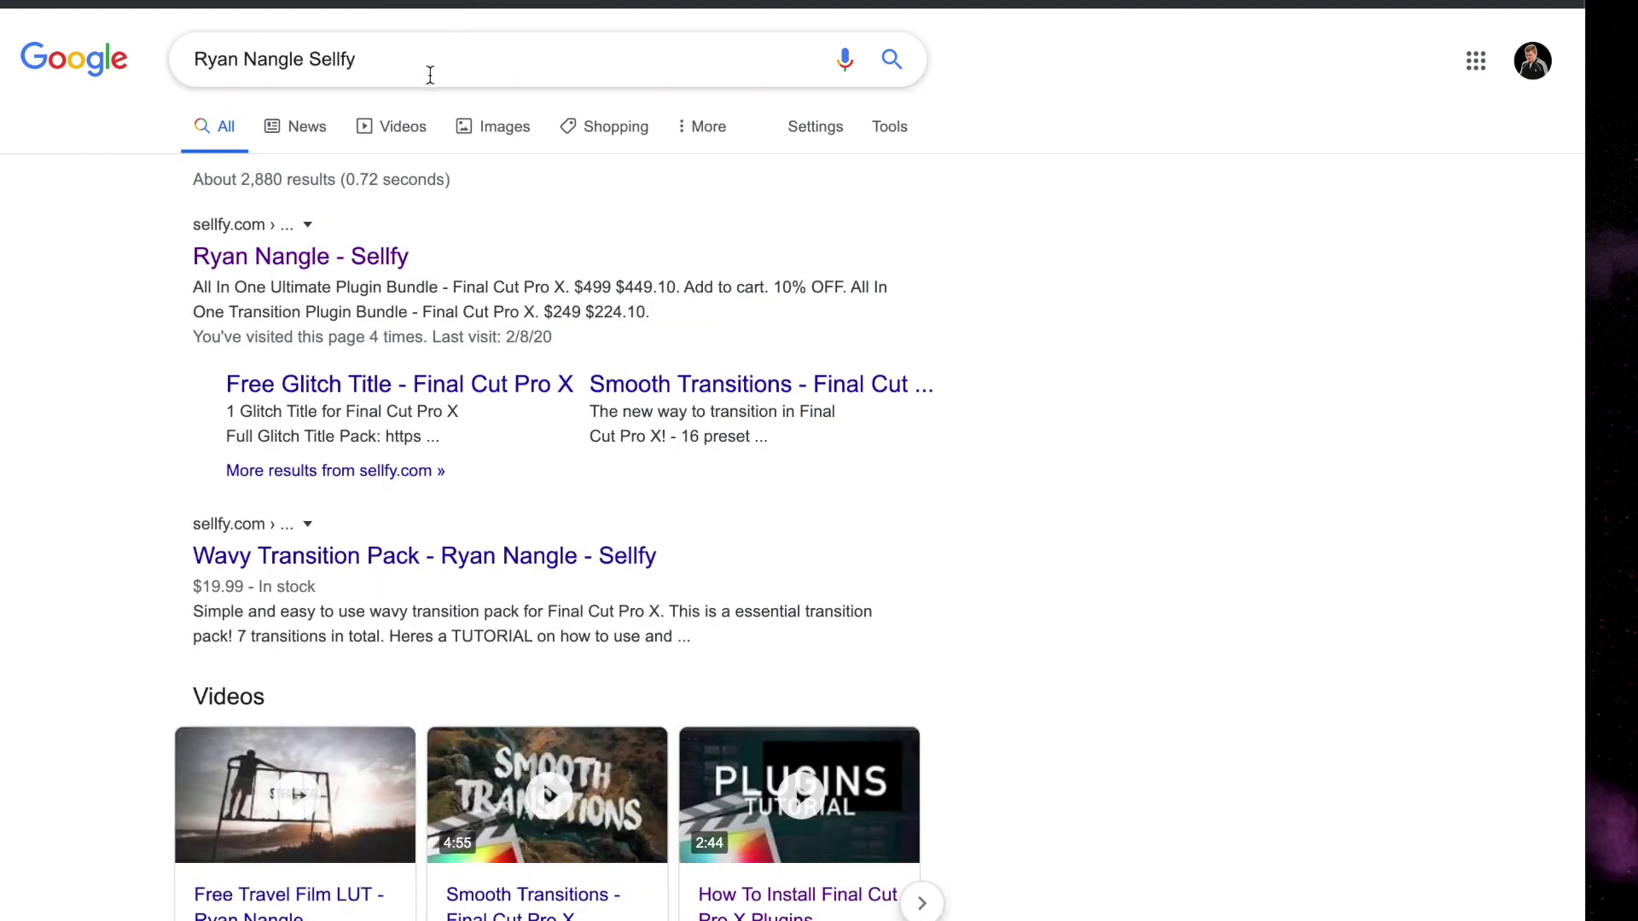
Follow the Google result to the creator's Sellfy store, Final Cut Plugs.
{"action": "mouse_move", "coordinate": [409, 58]}
{"action": "left_mouse_down"}
{"action": "mouse_move", "coordinate": [242, 58]}
{"action": "mouse_move", "coordinate": [381, 56]}
{"action": "left_mouse_up"}
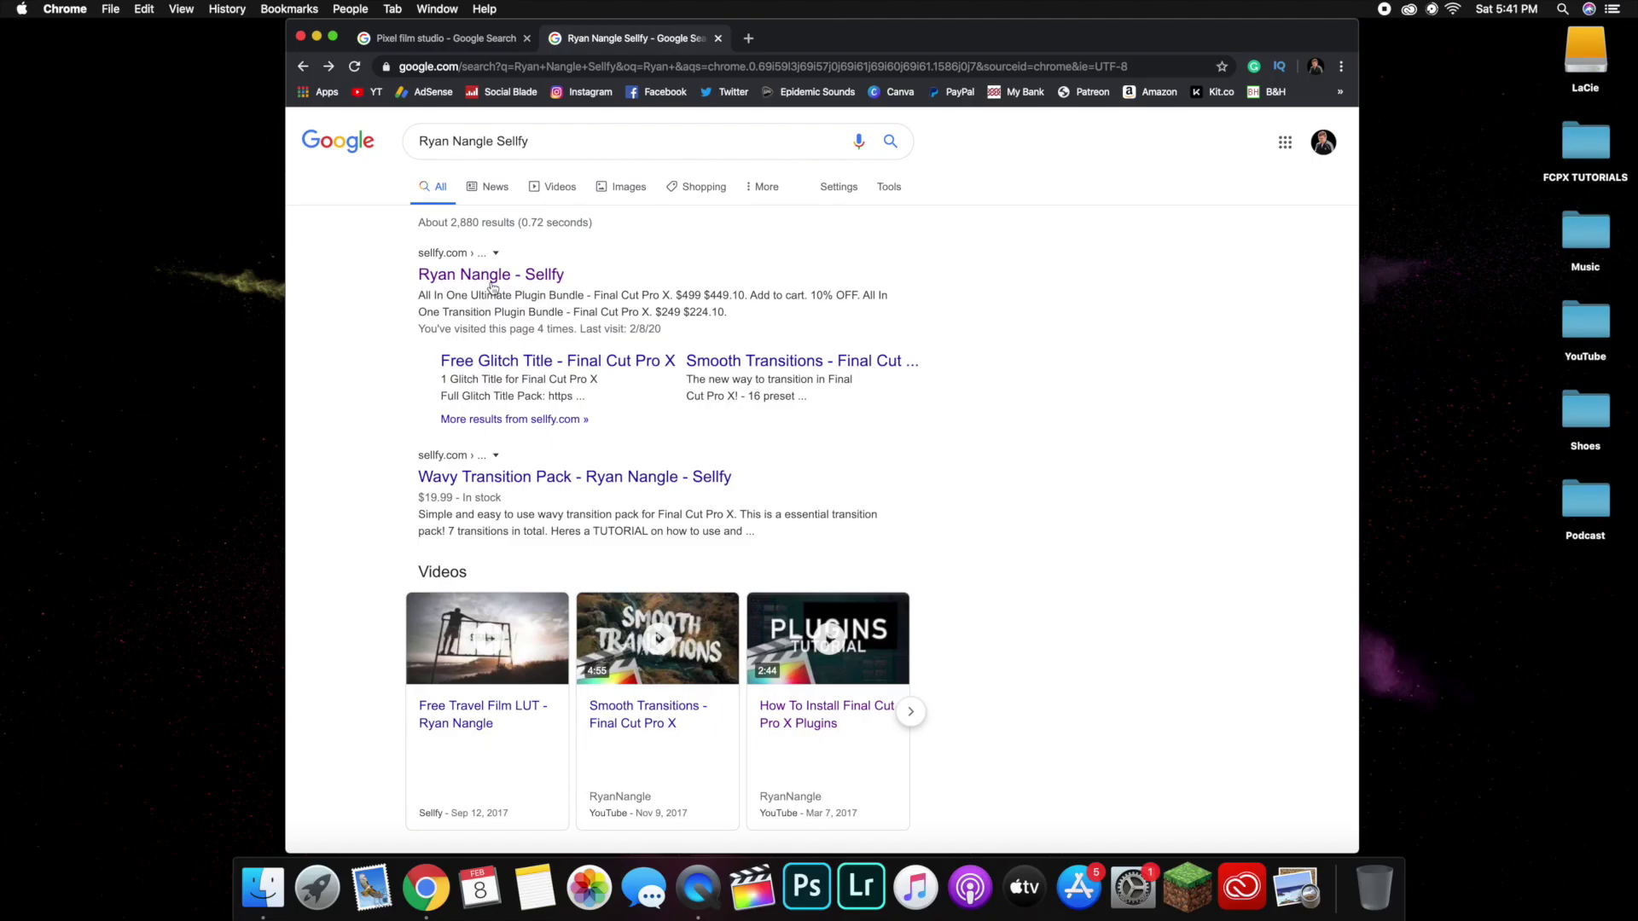
Open the creator's Sellfy store and browse its plugin products.
{"action": "left_click", "coordinate": [307, 259]}
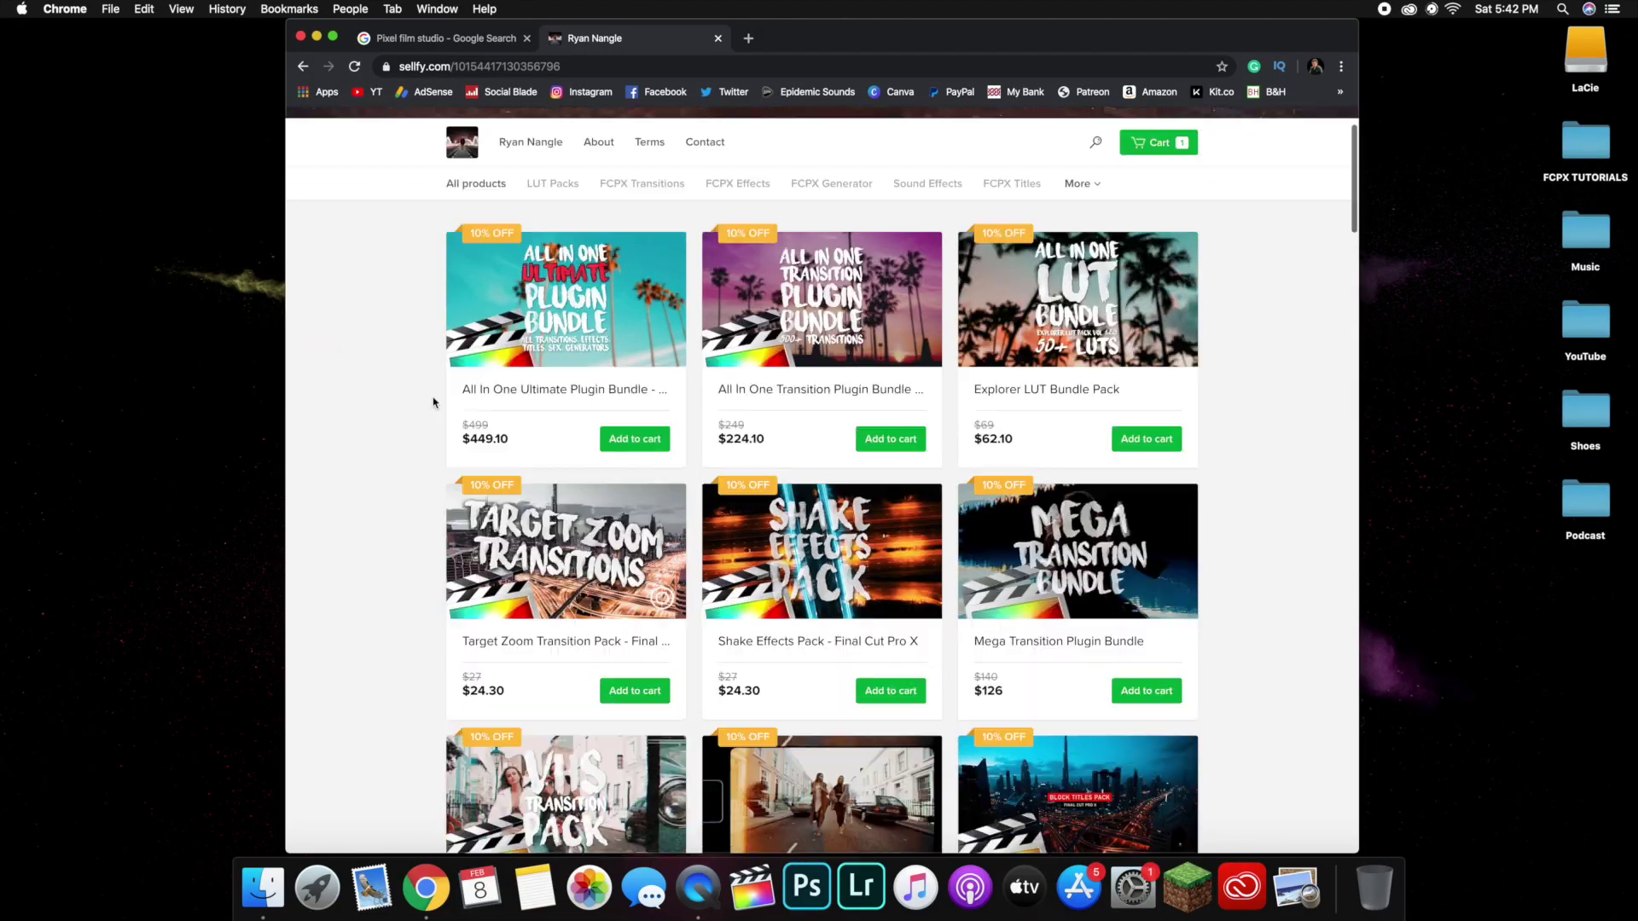
{"action": "scroll", "coordinate": [290, 405], "scroll_direction": "down", "scroll_amount": 10}
{"action": "scroll", "coordinate": [433, 403], "scroll_direction": "down", "scroll_amount": 15}
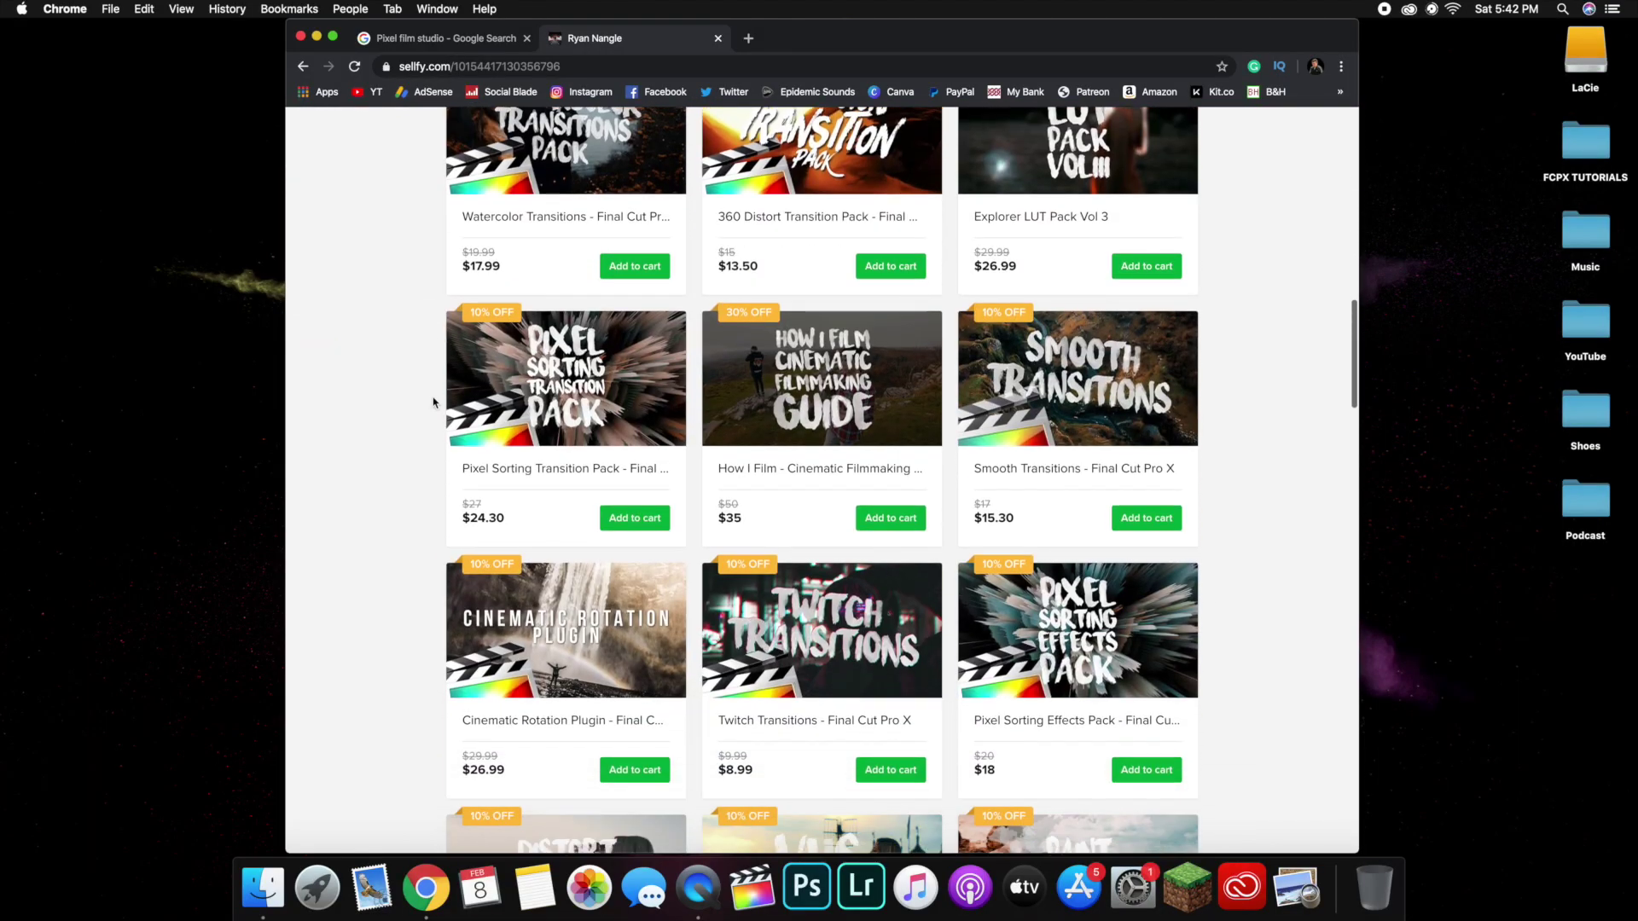
{"action": "scroll", "coordinate": [433, 403], "scroll_direction": "down", "scroll_amount": 15}
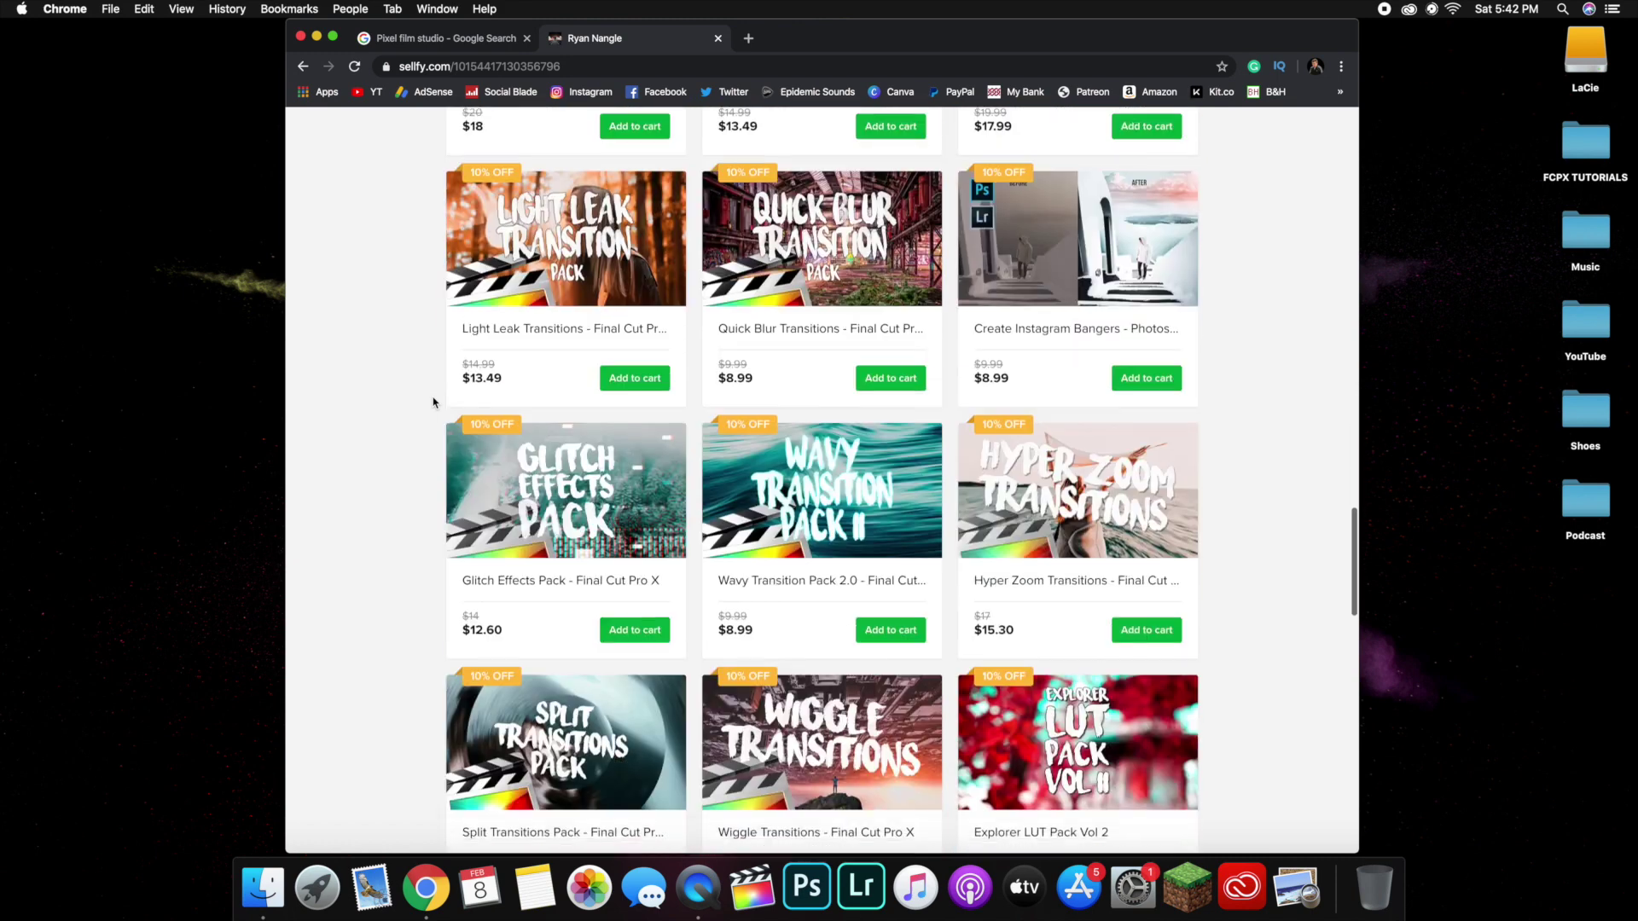
{"action": "scroll", "coordinate": [433, 406], "scroll_direction": "up", "scroll_amount": 20}
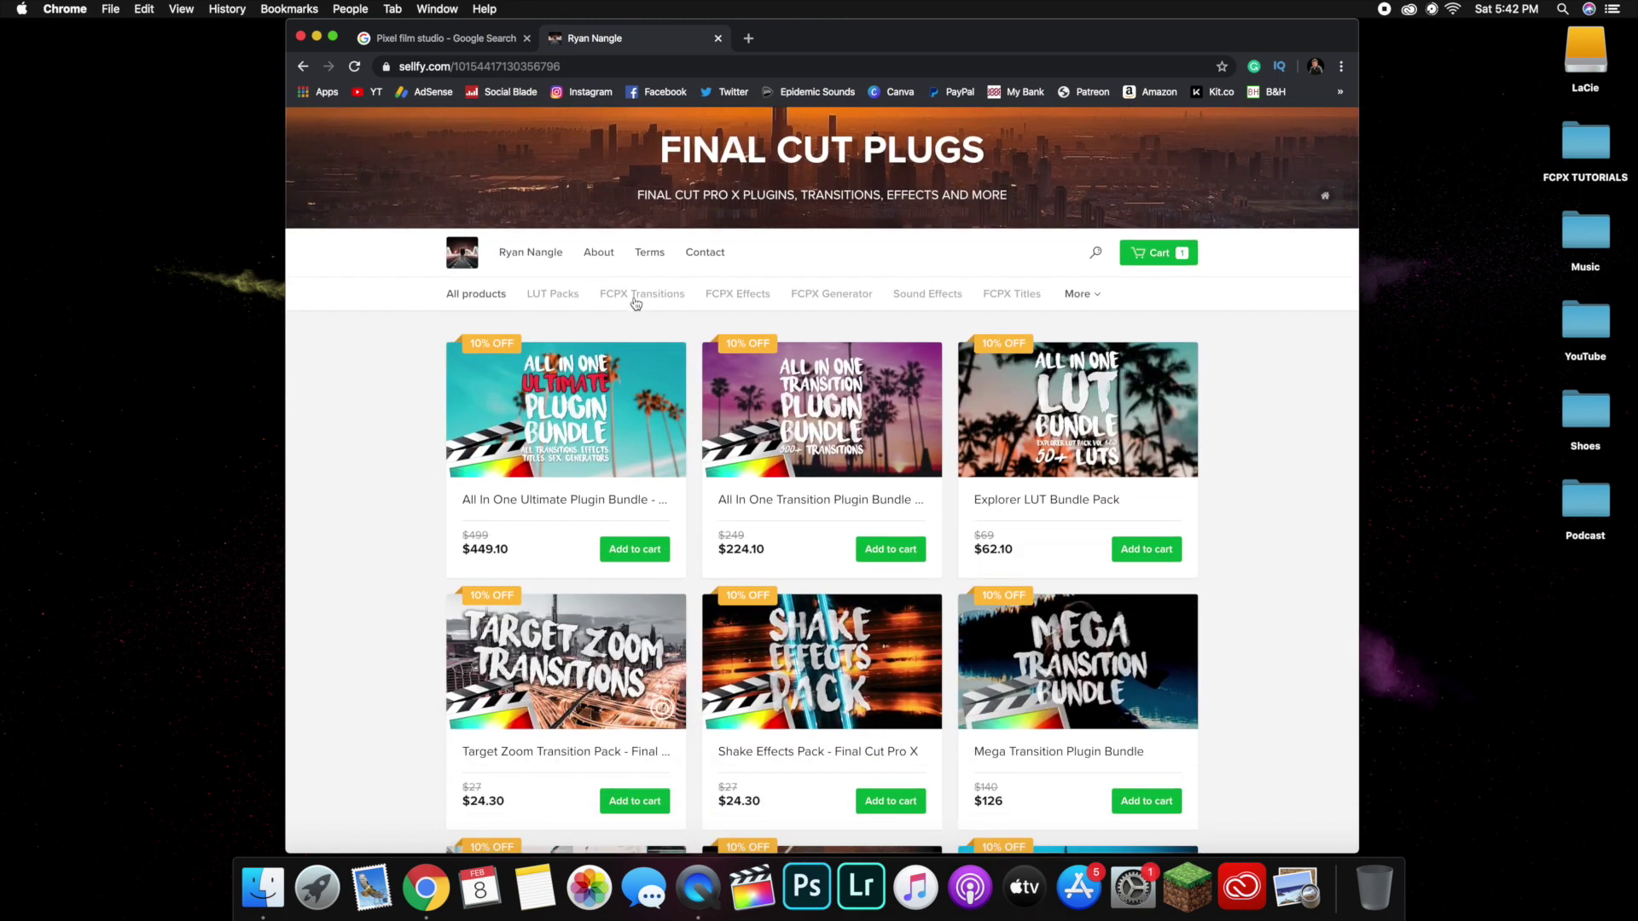
Filter to the FCPX Transitions category and scroll down to the free £0 items.
{"action": "left_click", "coordinate": [640, 297]}
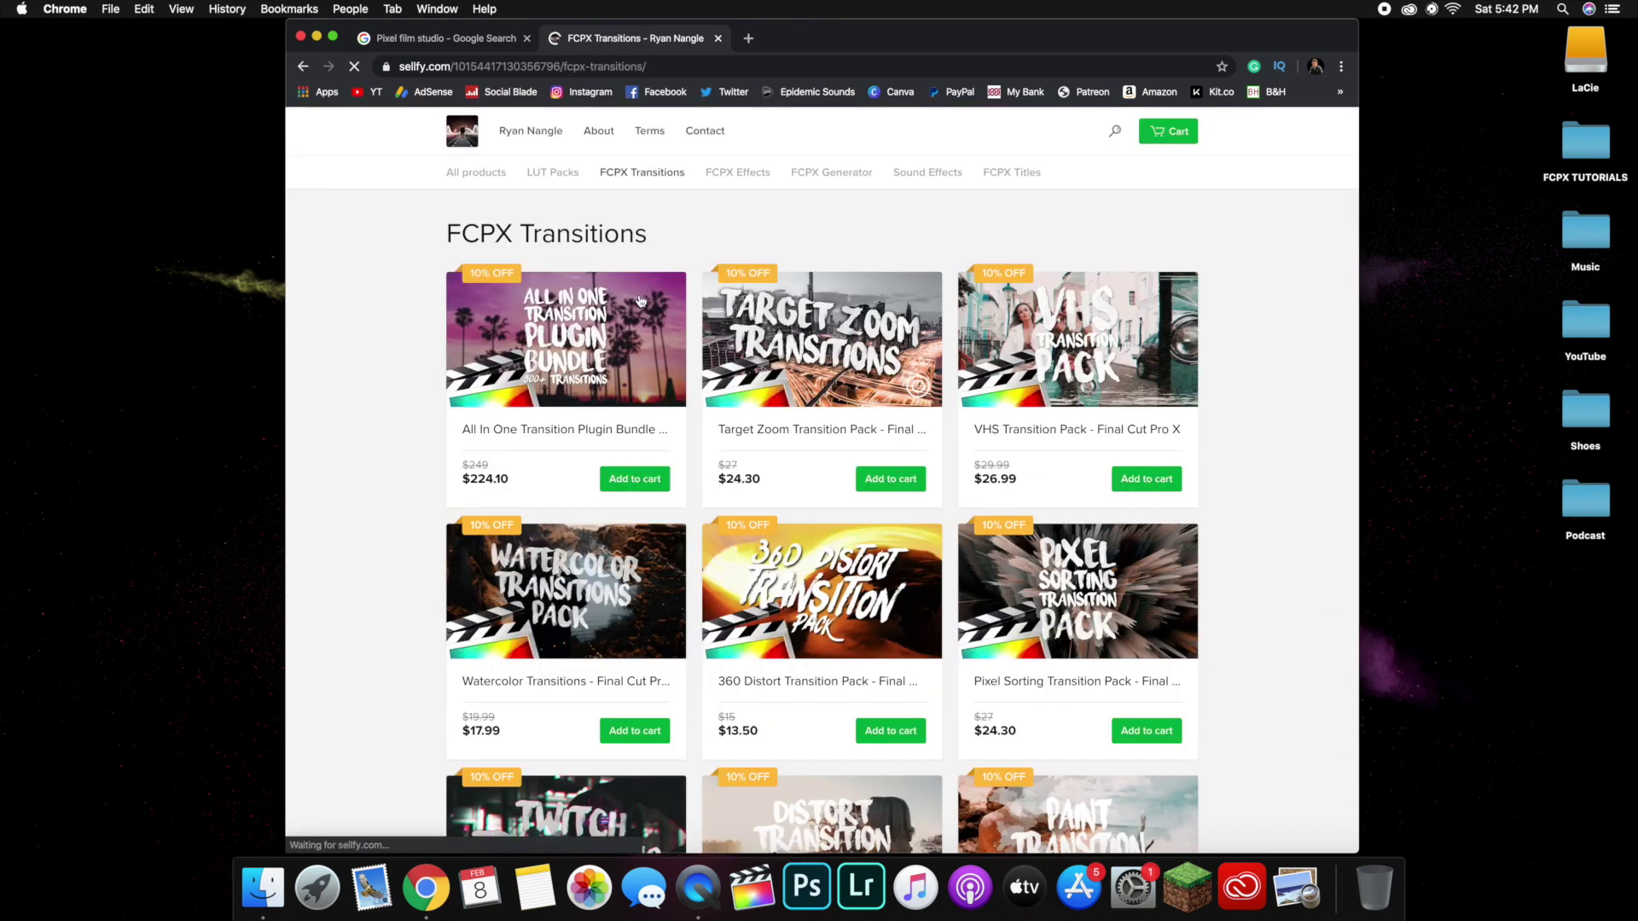
{"action": "scroll", "coordinate": [480, 413], "scroll_direction": "down", "scroll_amount": 5}
{"action": "scroll", "coordinate": [480, 413], "scroll_direction": "down", "scroll_amount": 20}
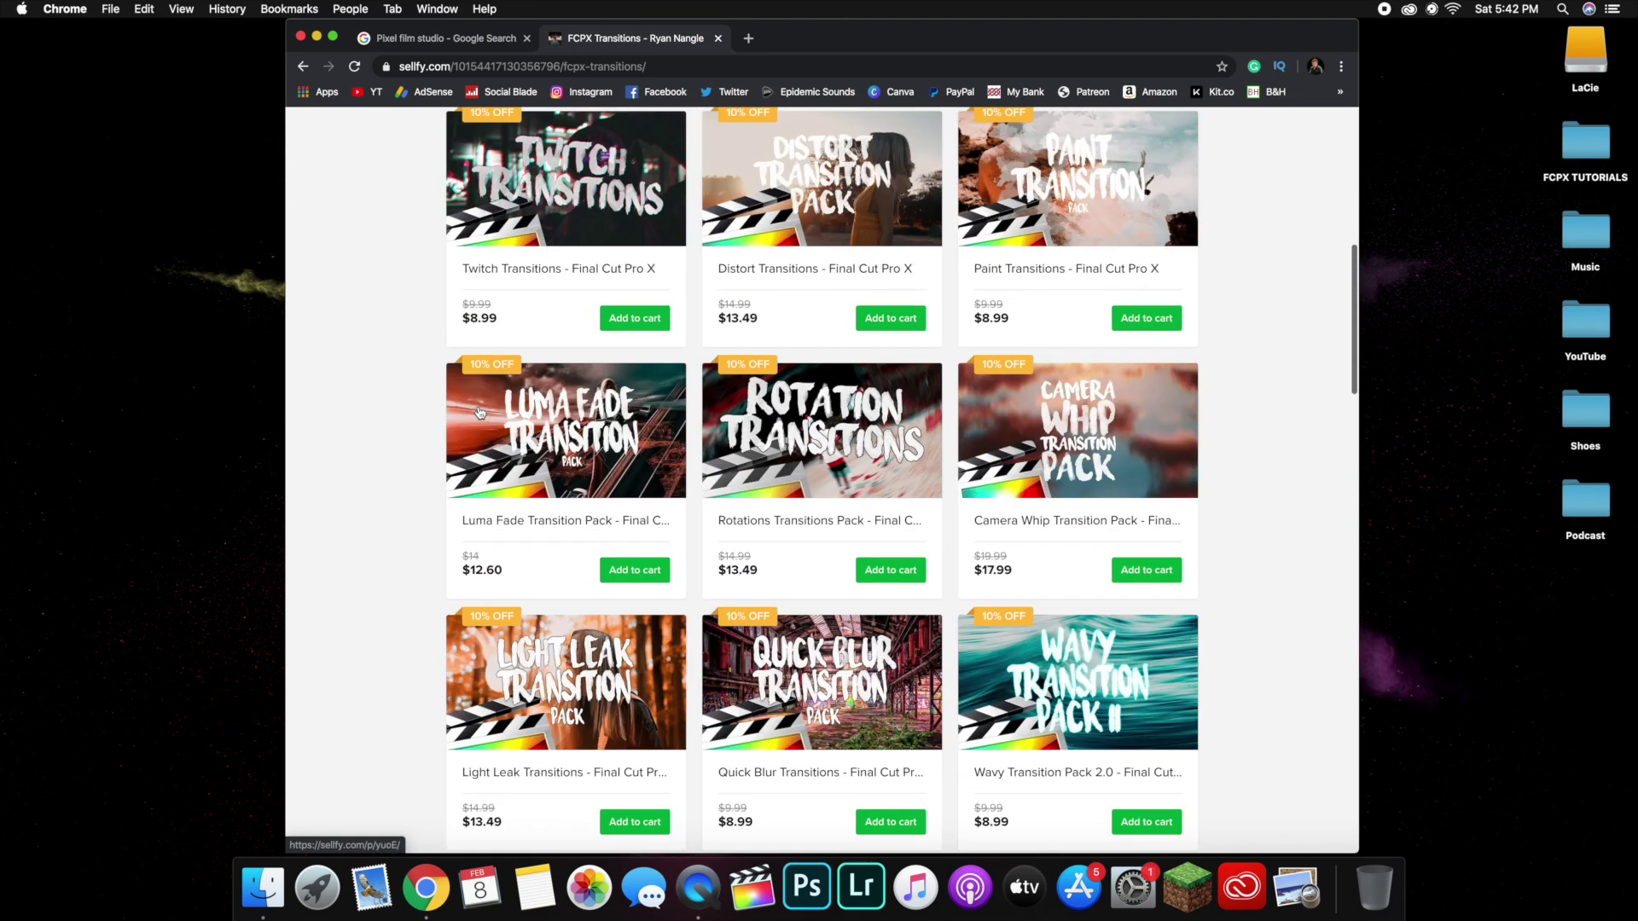
{"action": "scroll", "coordinate": [478, 413], "scroll_direction": "down", "scroll_amount": 10}
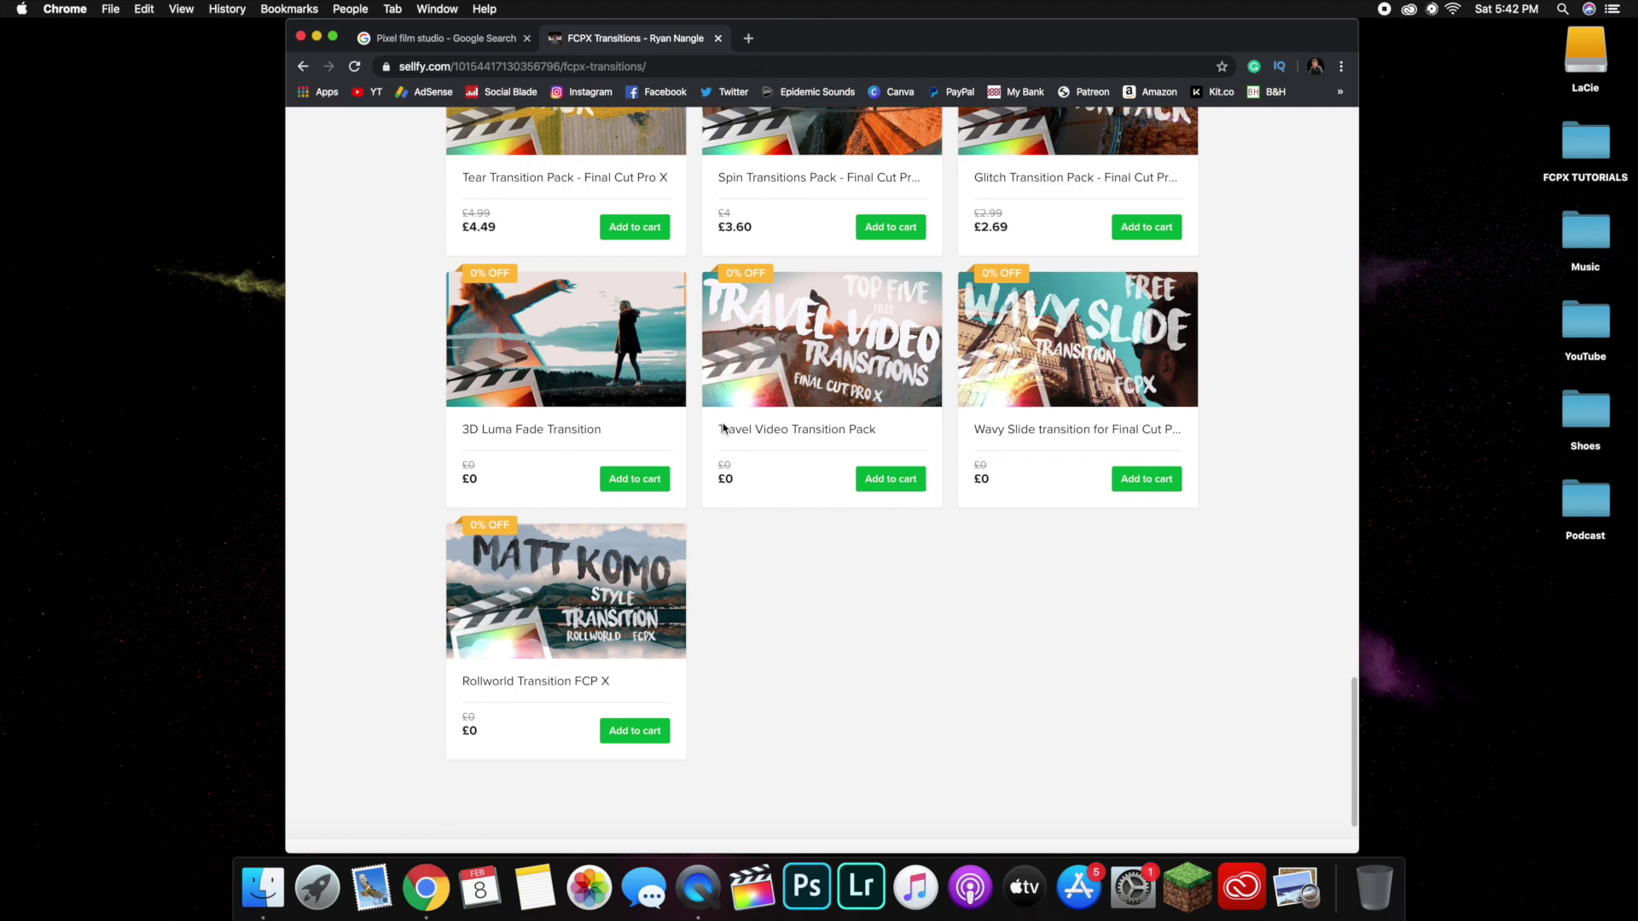
Add the free 3D Luma Fade Transition to the cart, decline the LUT offer, and check out.
{"action": "left_click", "coordinate": [629, 485]}
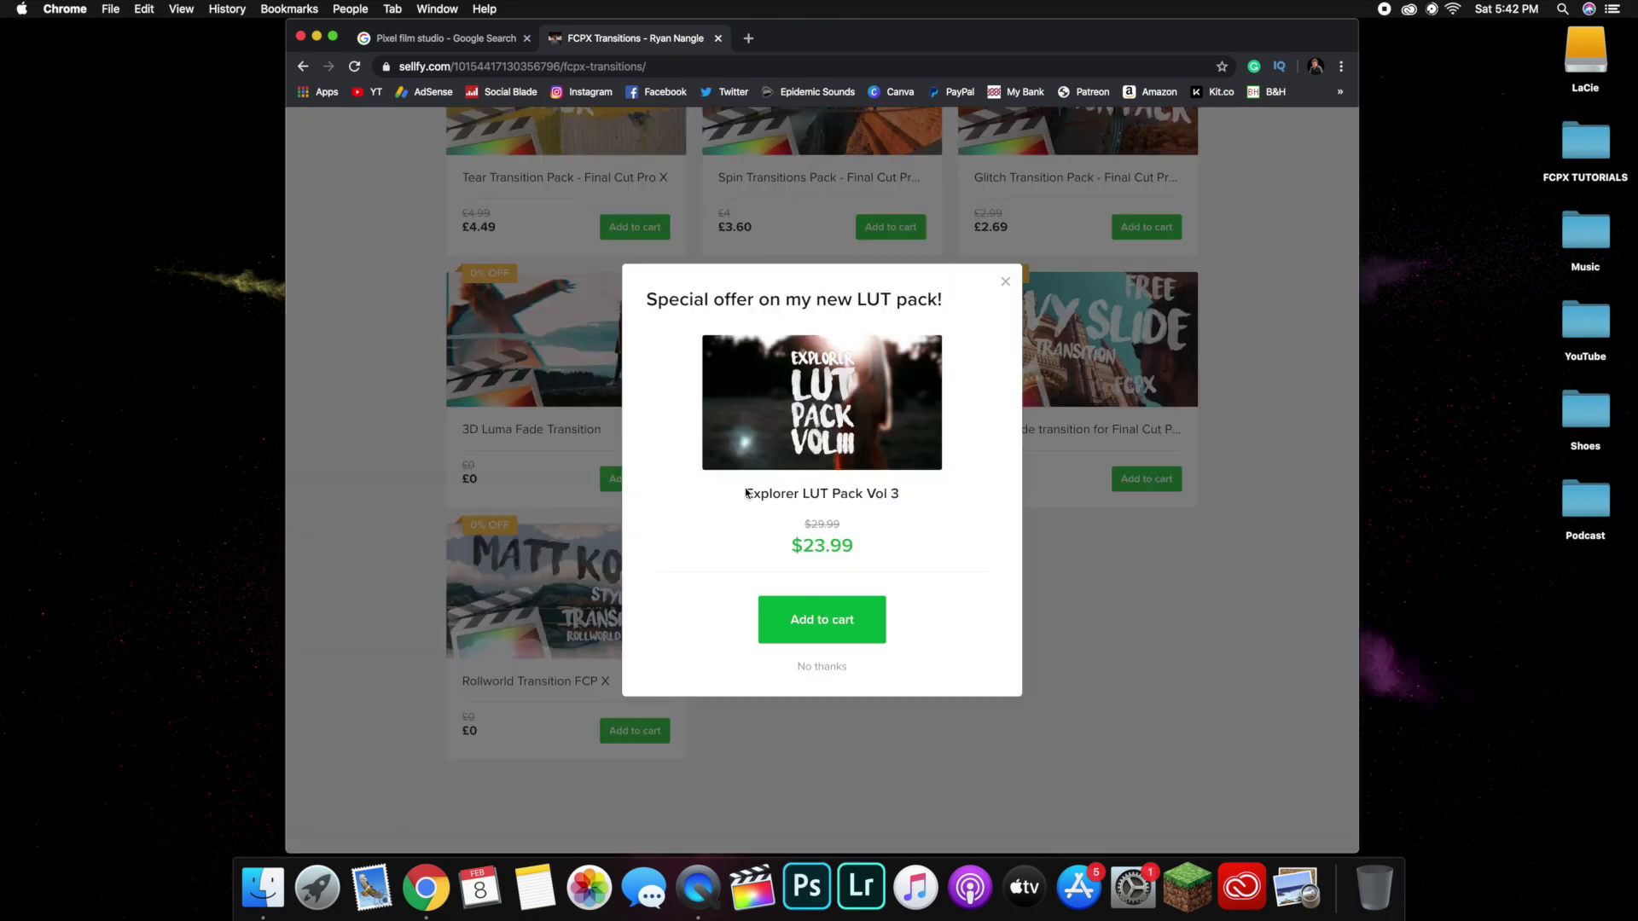
{"action": "left_click", "coordinate": [1013, 287]}
{"action": "scroll", "coordinate": [1013, 287], "scroll_direction": "up", "scroll_amount": 5}
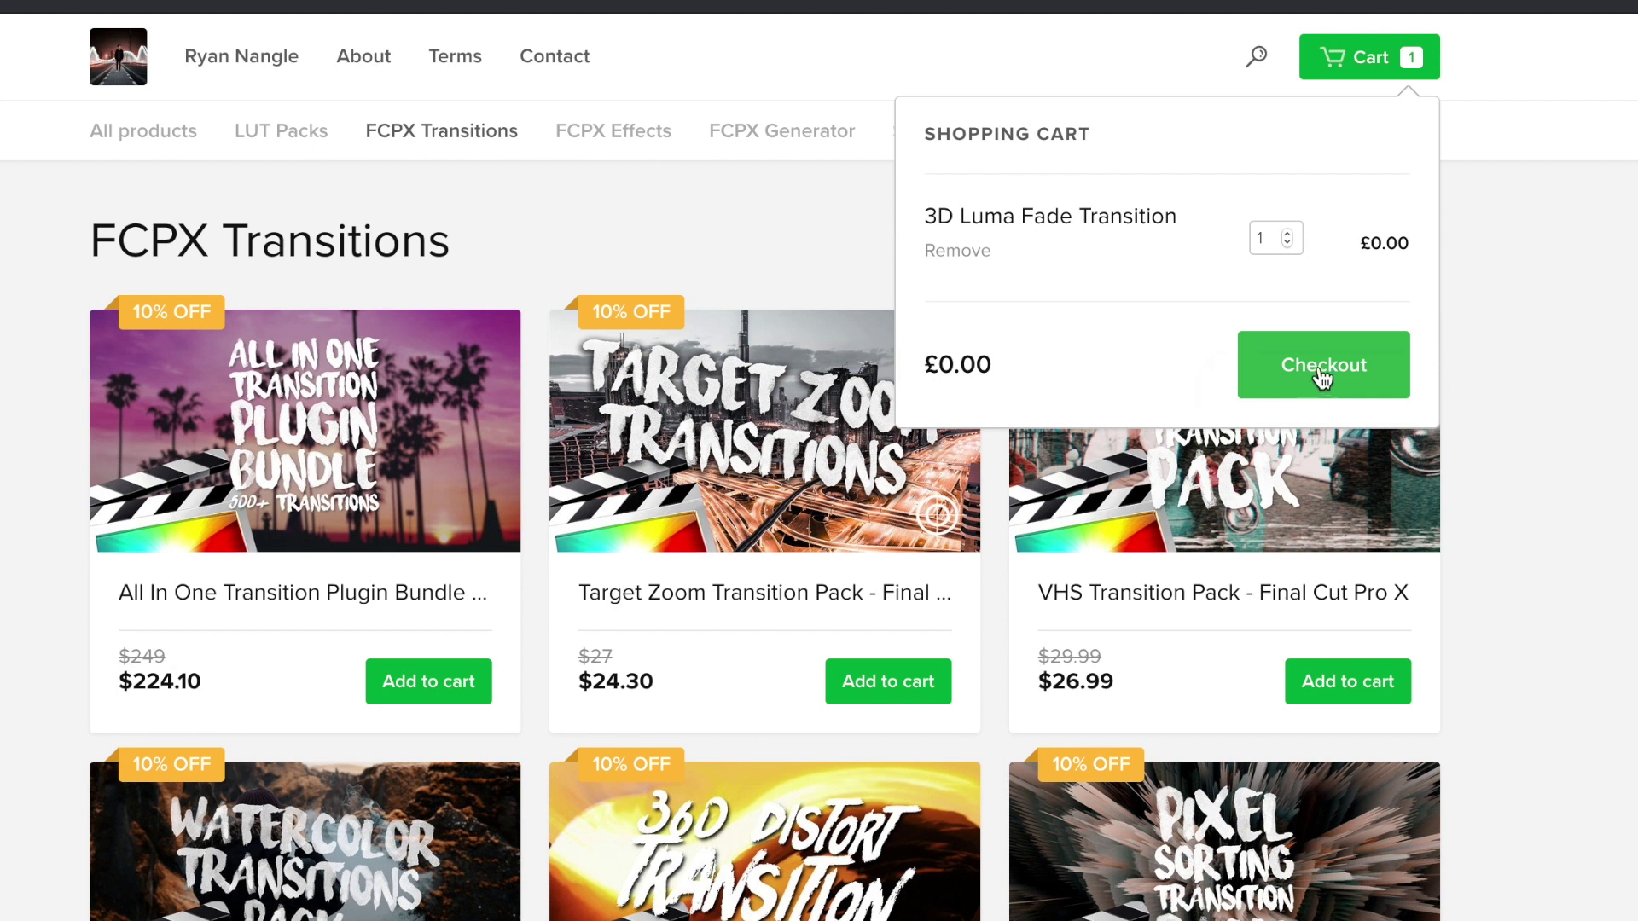
{"action": "left_click", "coordinate": [1318, 368]}
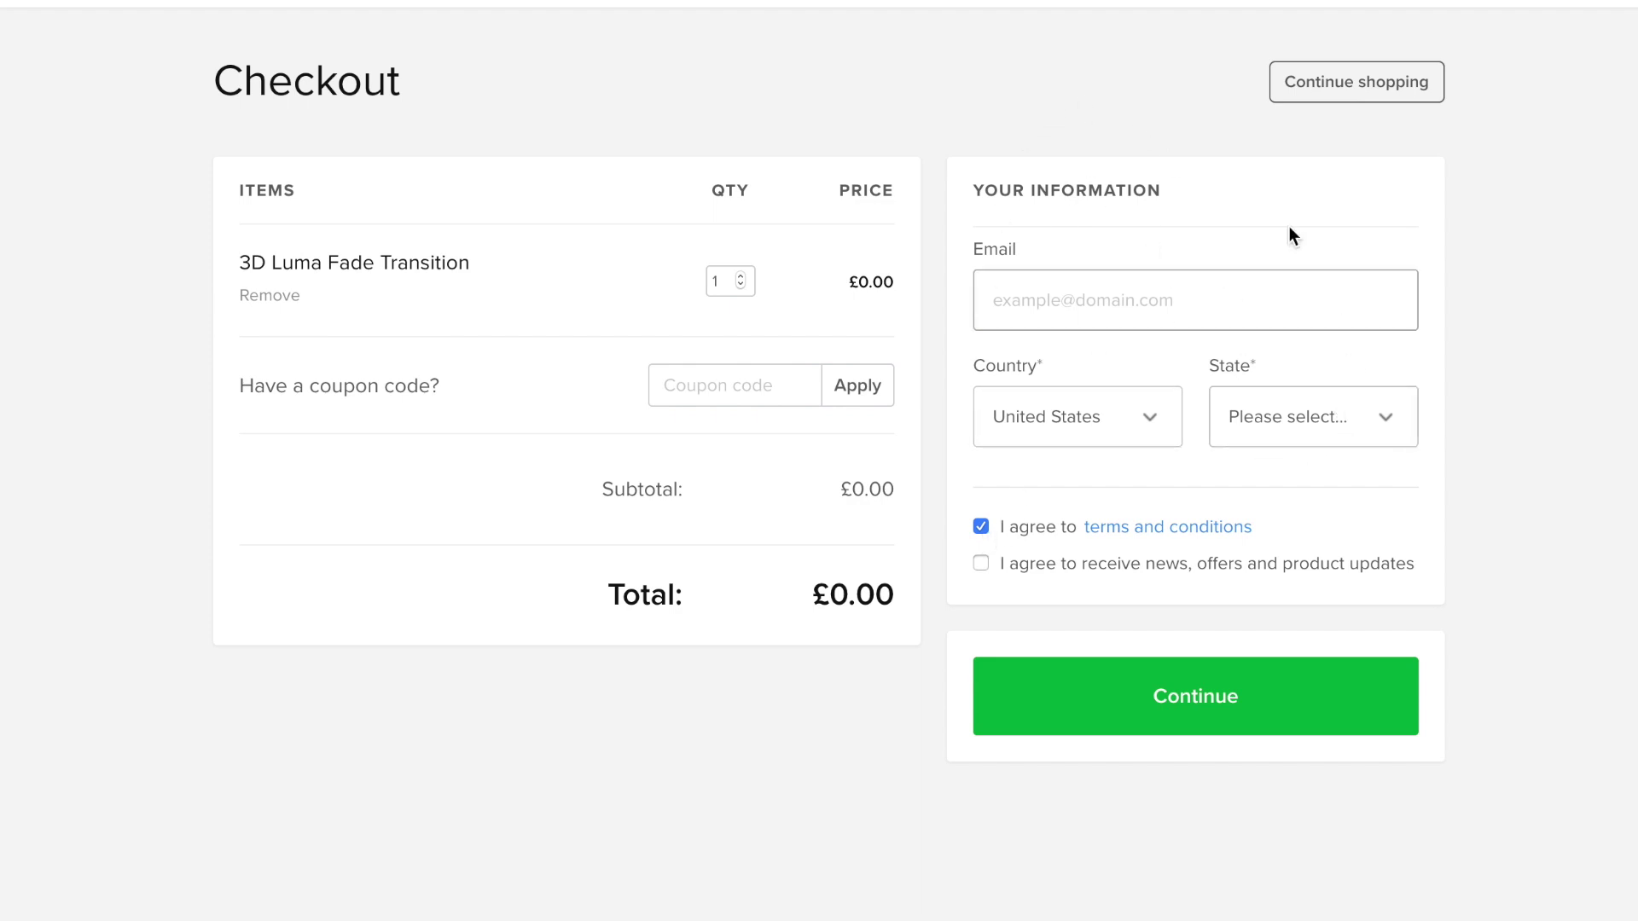
Choose New York as the state on the Sellfy checkout form.
{"action": "left_click", "coordinate": [1309, 407]}
{"action": "scroll", "coordinate": [1272, 623], "scroll_direction": "down", "scroll_amount": 5}
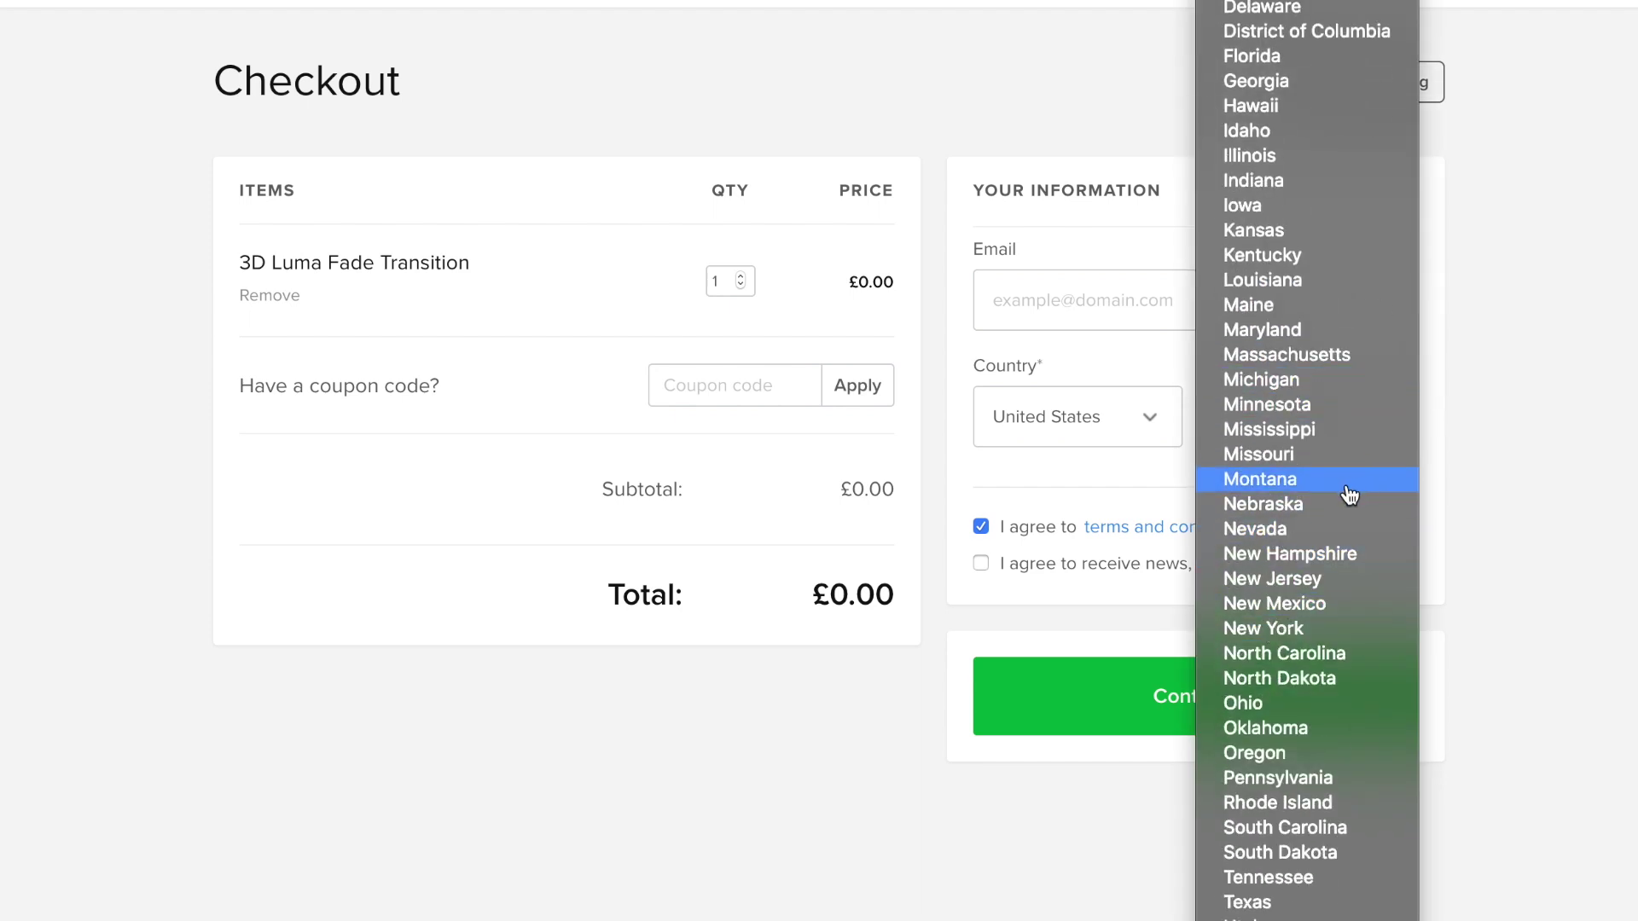
{"action": "left_click", "coordinate": [1267, 629]}
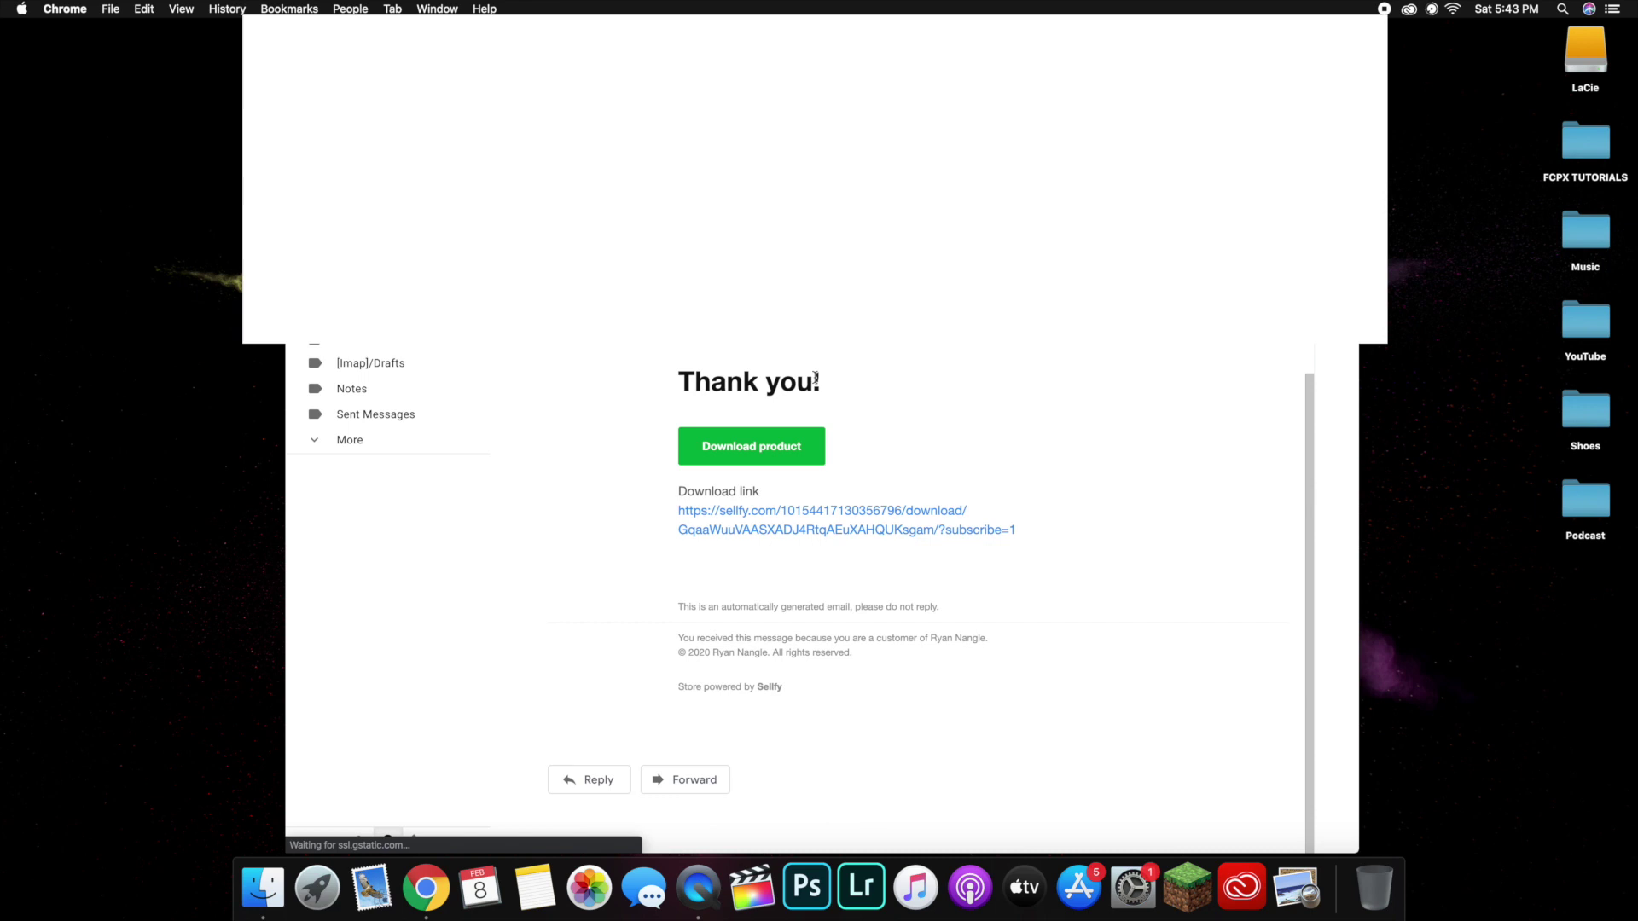
Use the order e-mail's download link to download 3D_Luma_Fade_.zip from Sellfy.
{"action": "left_click", "coordinate": [730, 450]}
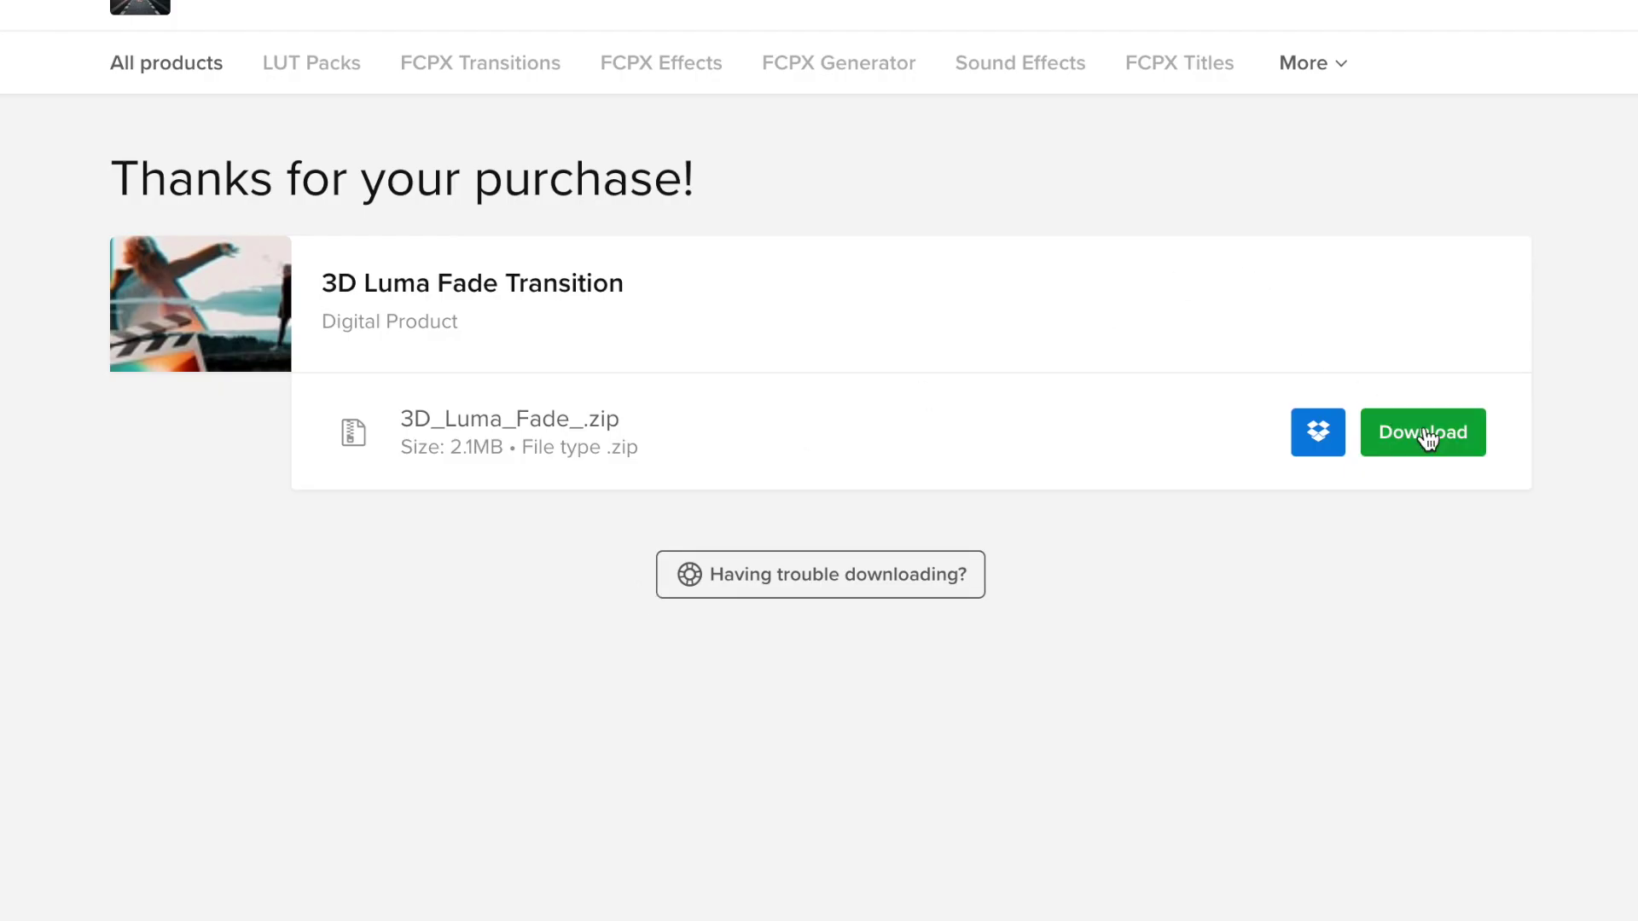
{"action": "left_click", "coordinate": [1424, 435]}
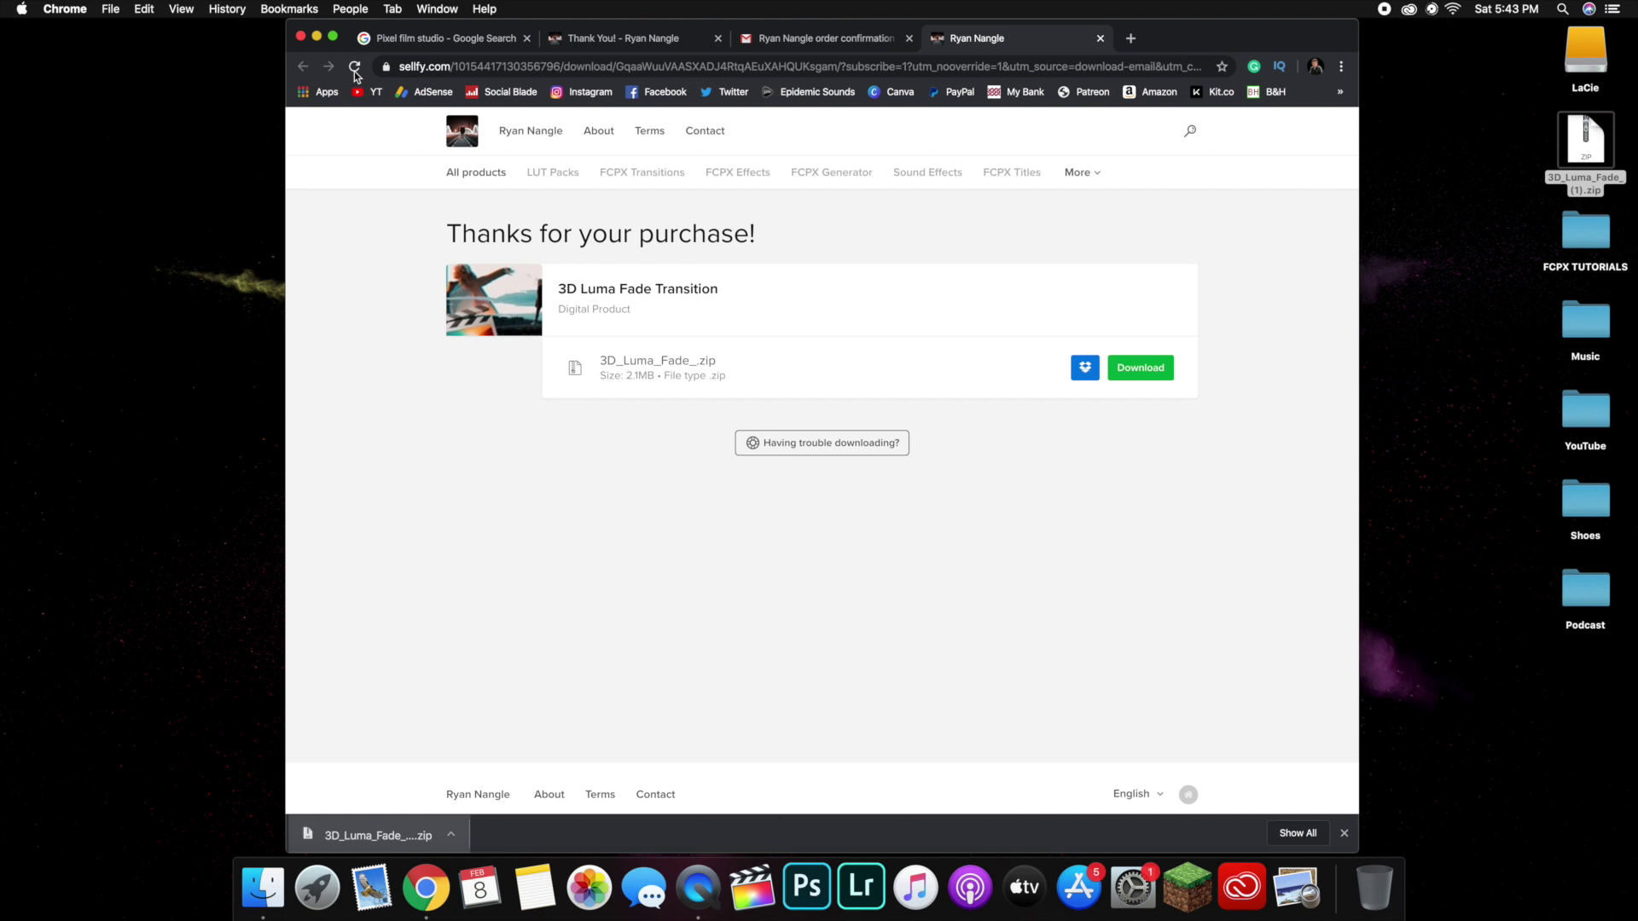
Minimise the browser and unzip the 3D Luma Fade archive on the desktop.
{"action": "left_click", "coordinate": [316, 37]}
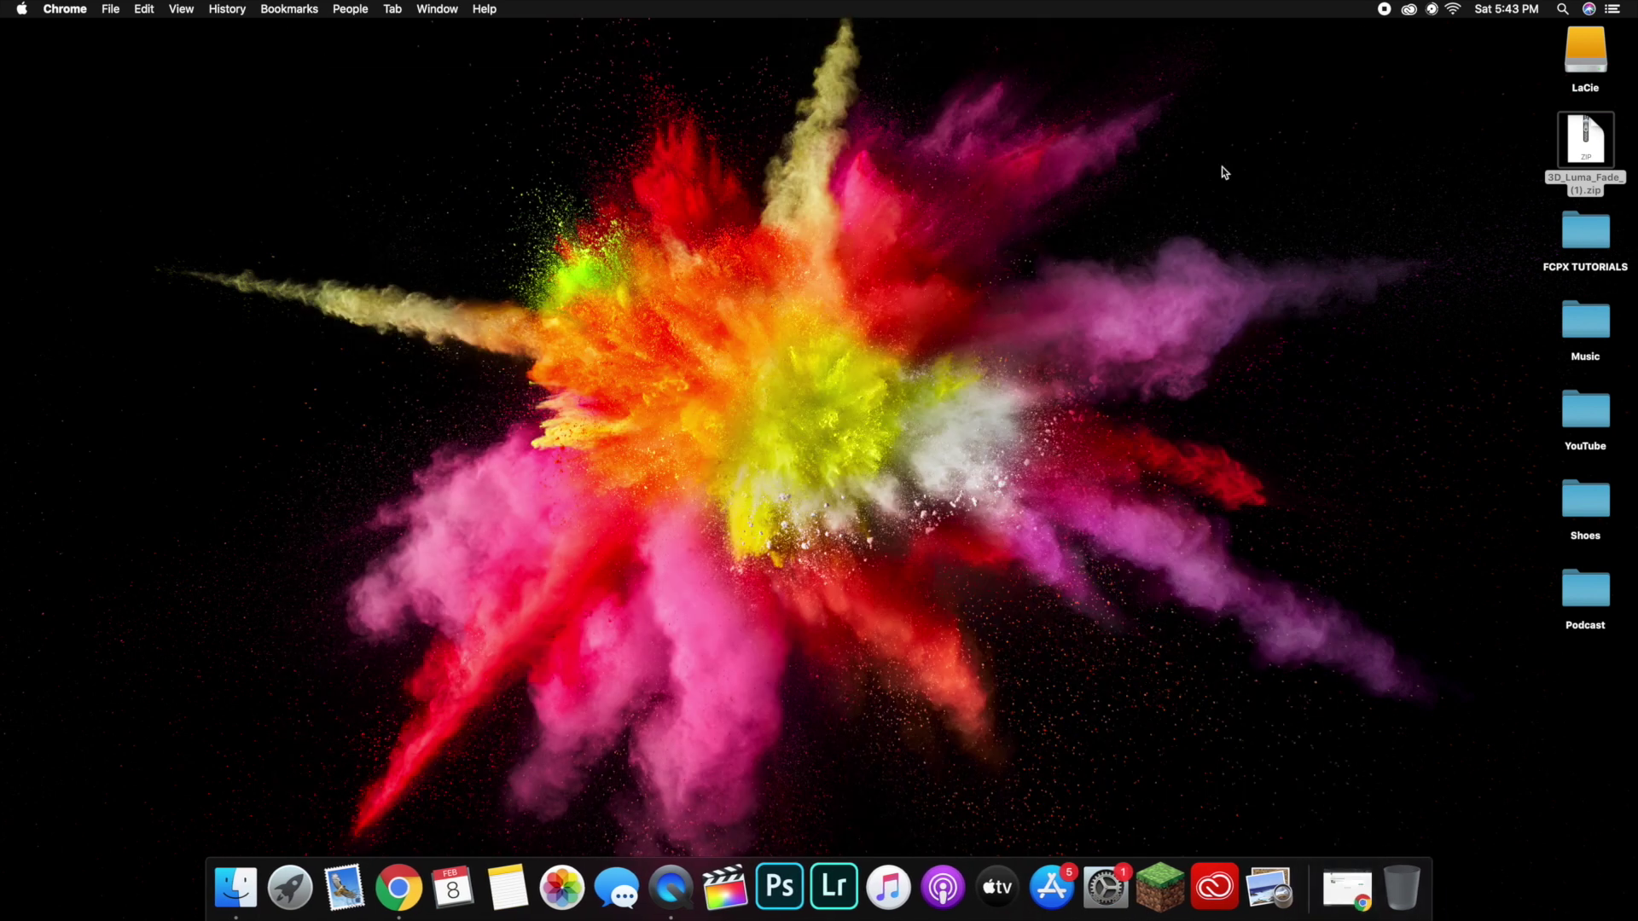
{"action": "left_click", "coordinate": [1426, 135]}
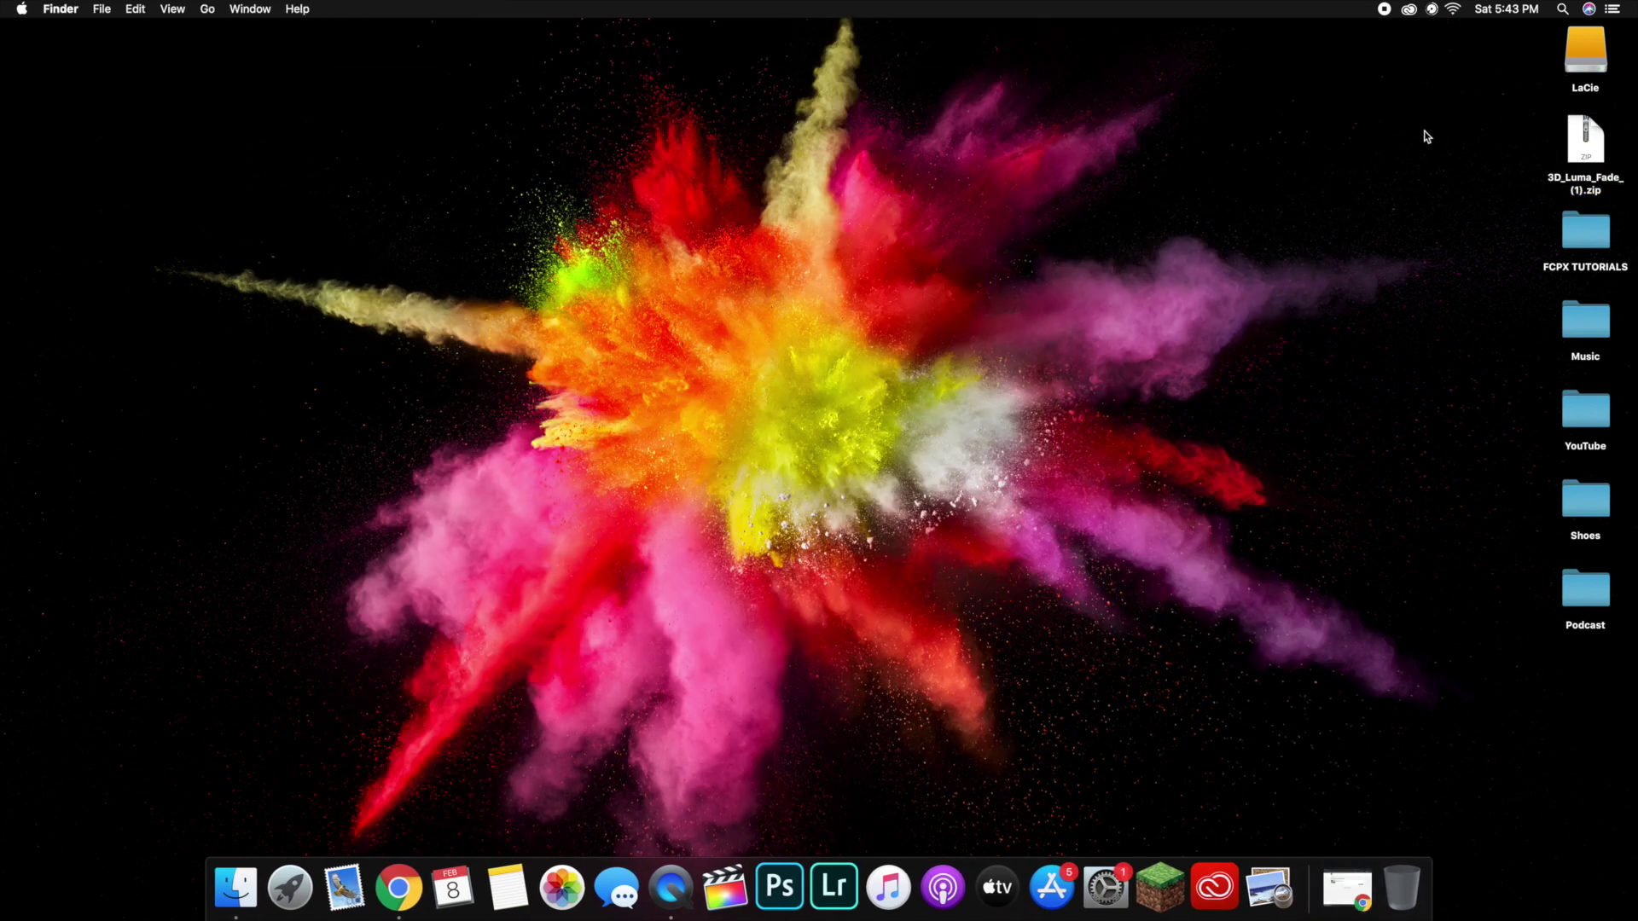
{"action": "double_click", "coordinate": [1586, 141]}
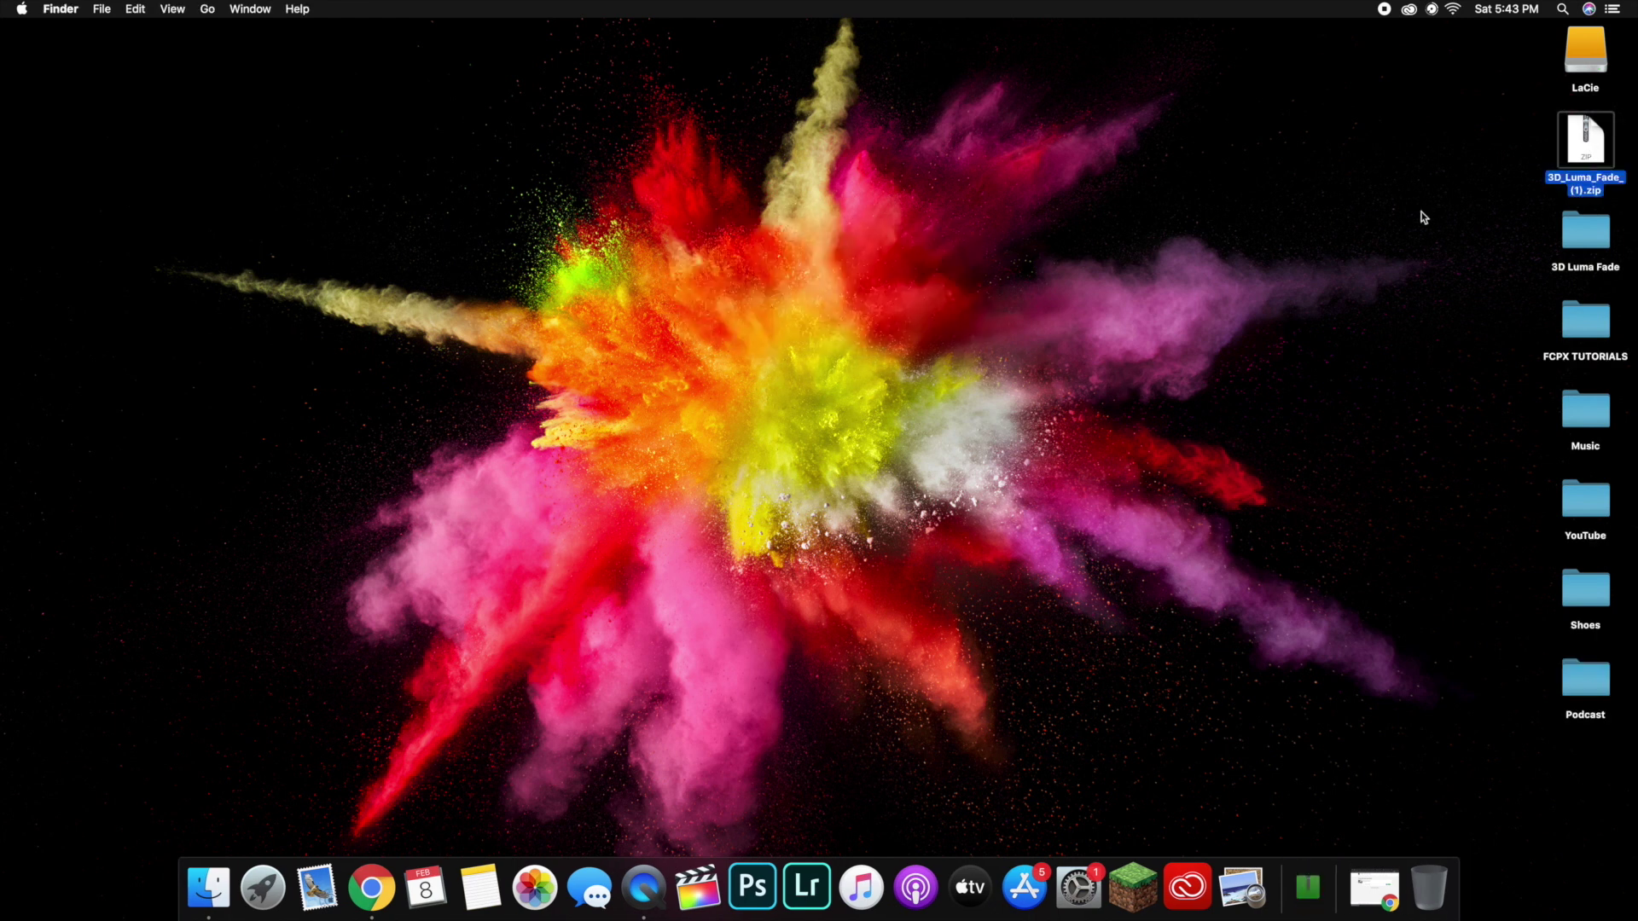
{"action": "left_click", "coordinate": [1318, 207]}
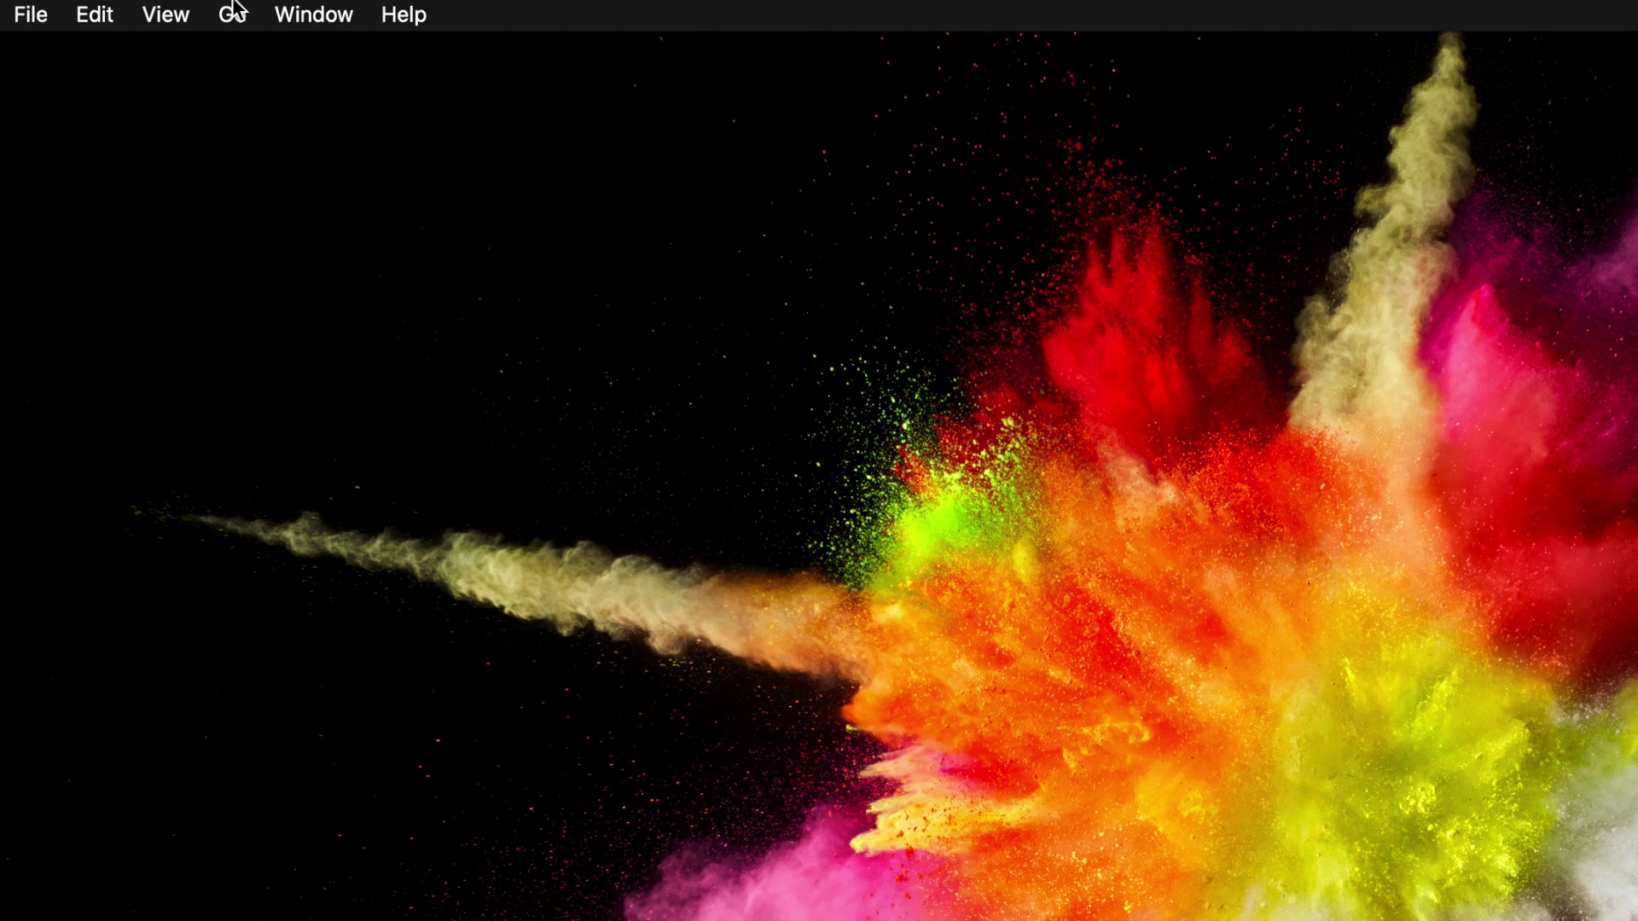
Go to the home folder and open its Movies folder.
{"action": "left_click", "coordinate": [233, 12]}
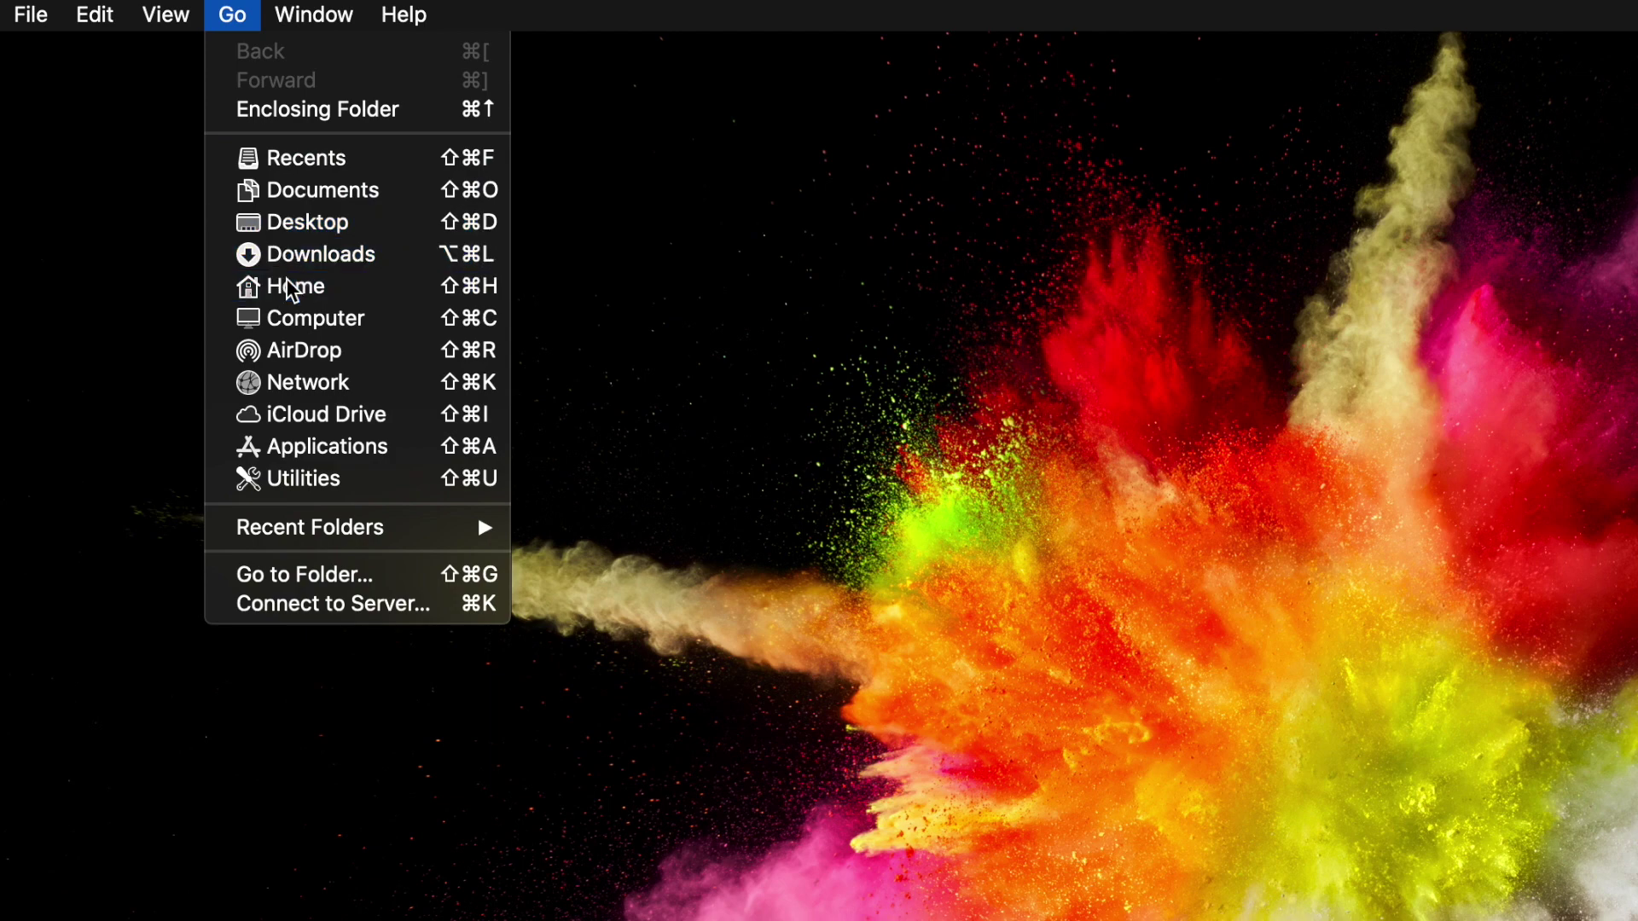
{"action": "left_click", "coordinate": [292, 287]}
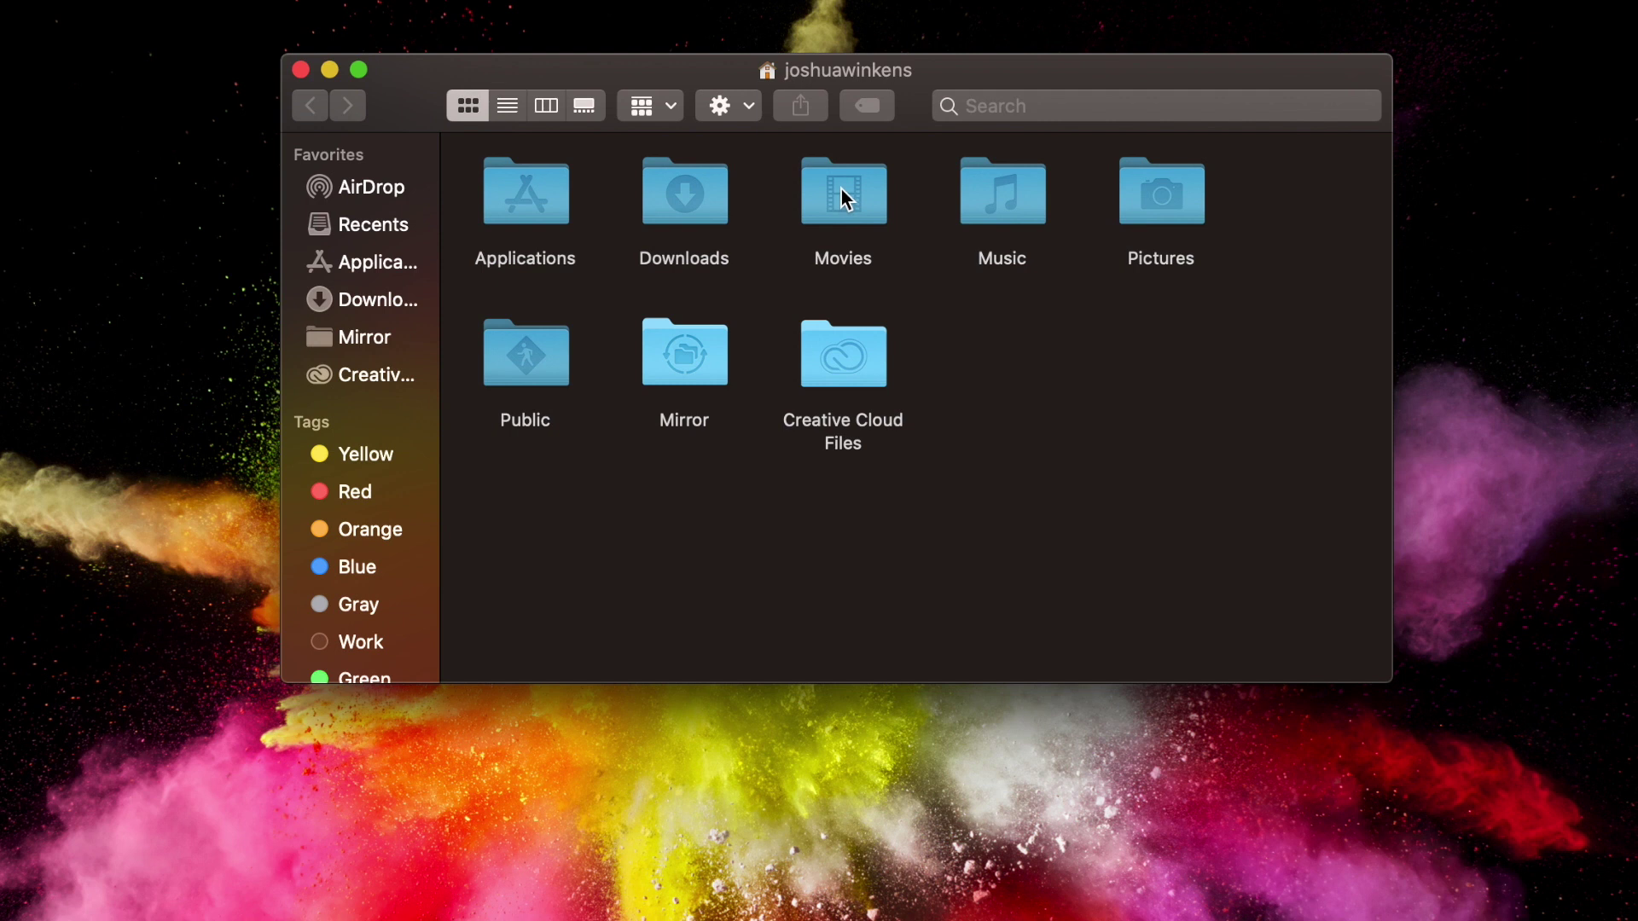
{"action": "double_click", "coordinate": [841, 189]}
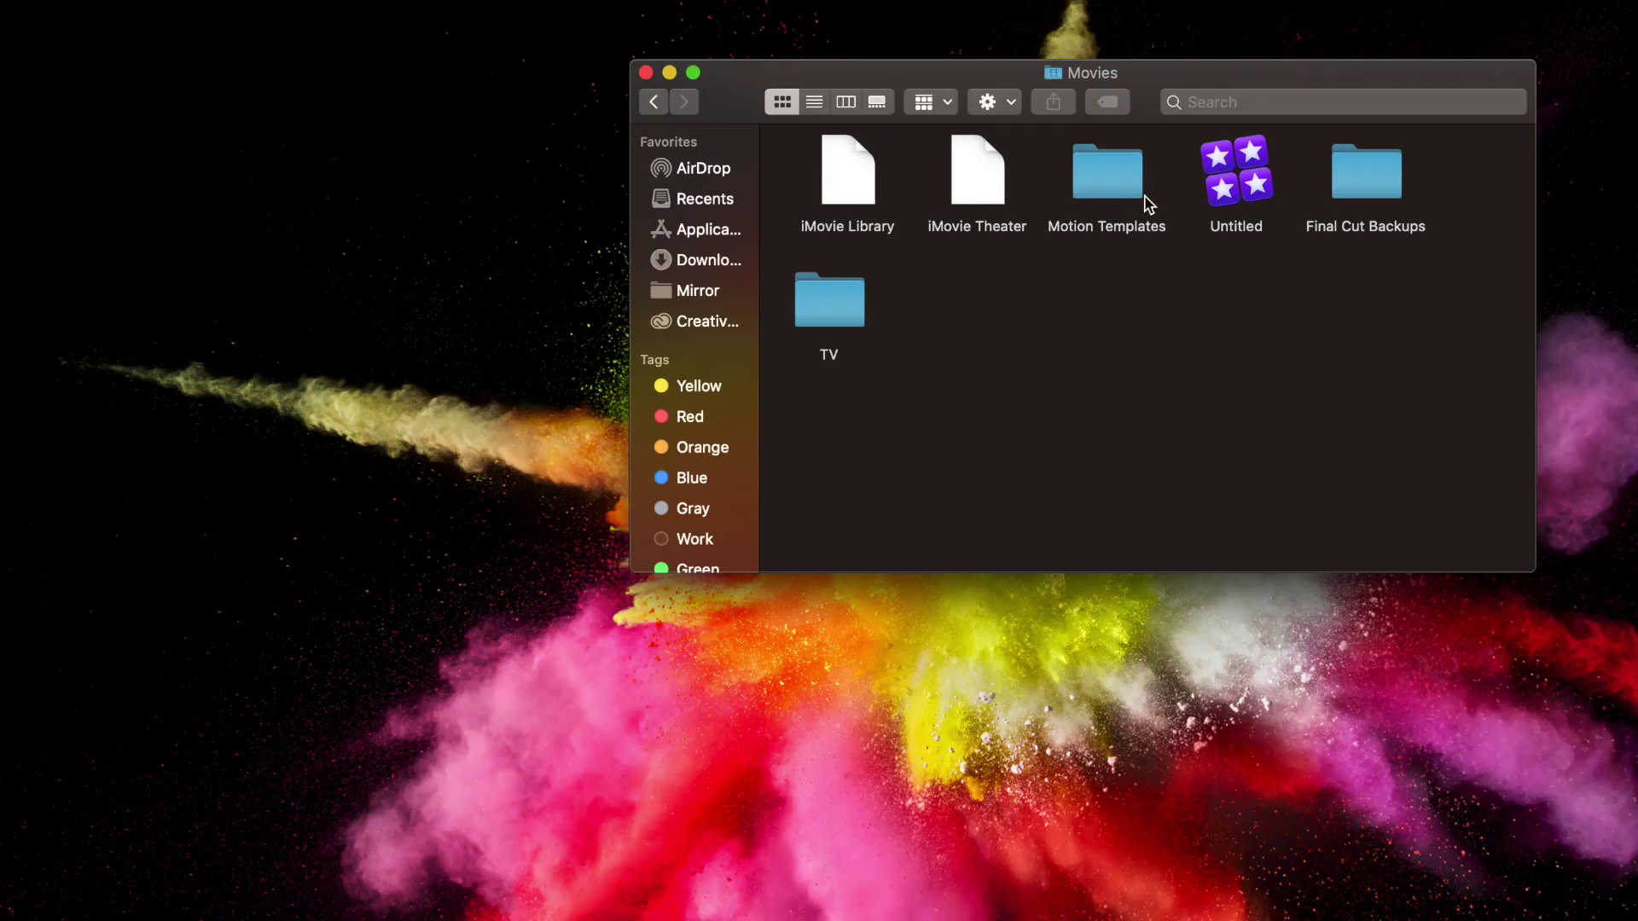
Check the Motion Templates folder's info: Motion Templates.localized, 172.2 MB.
{"action": "right_click", "coordinate": [1122, 171]}
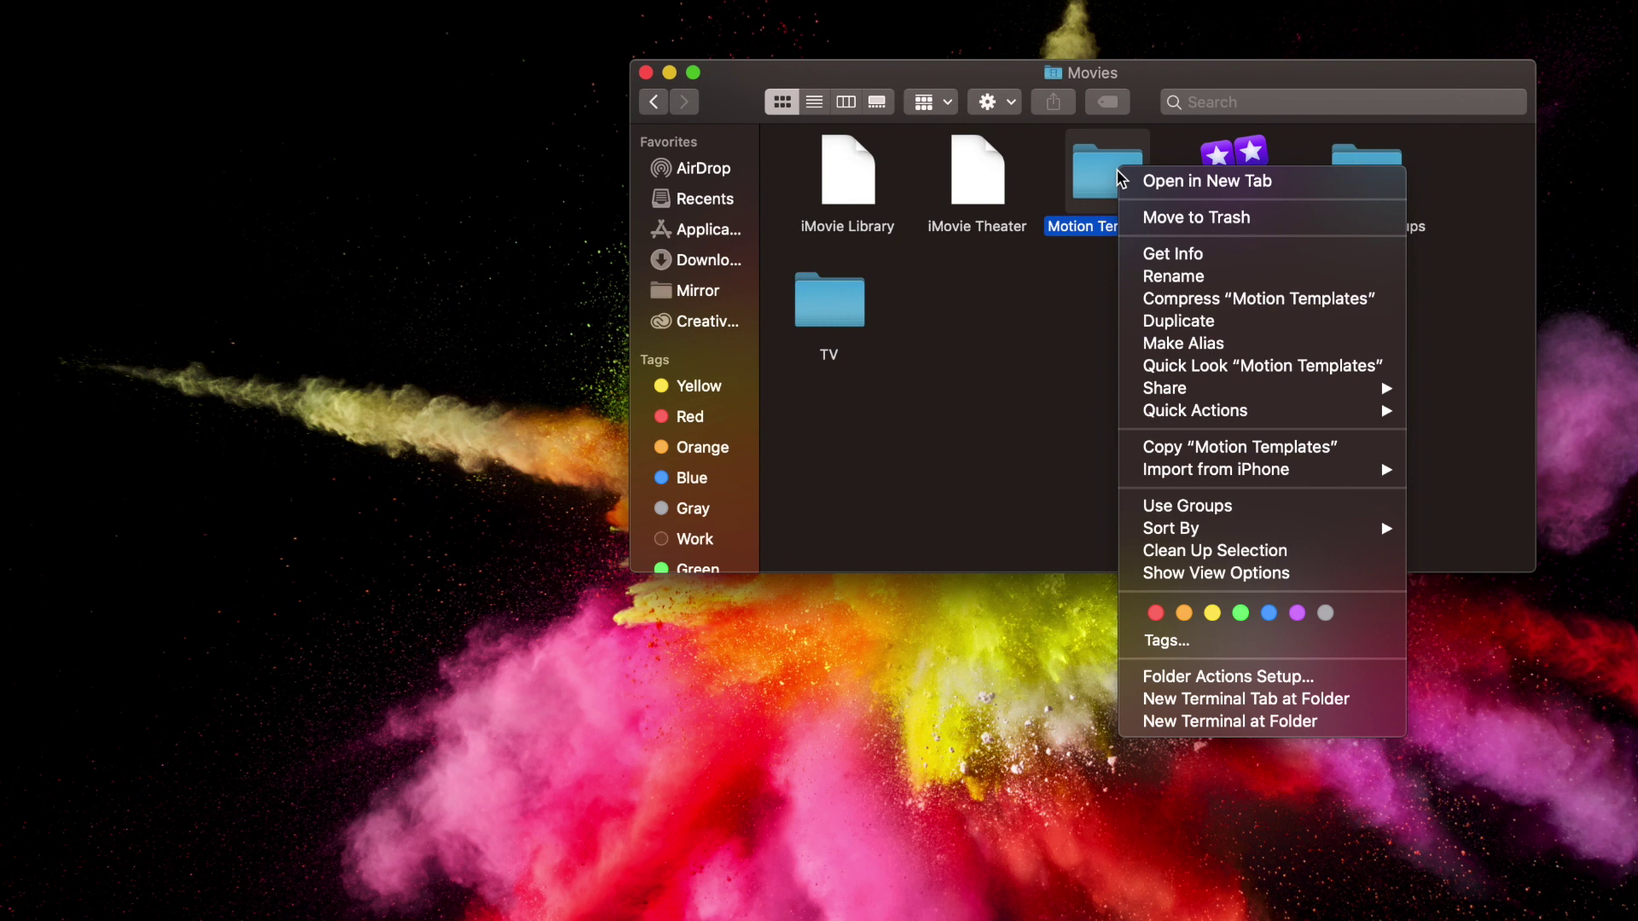
{"action": "left_click", "coordinate": [1153, 254]}
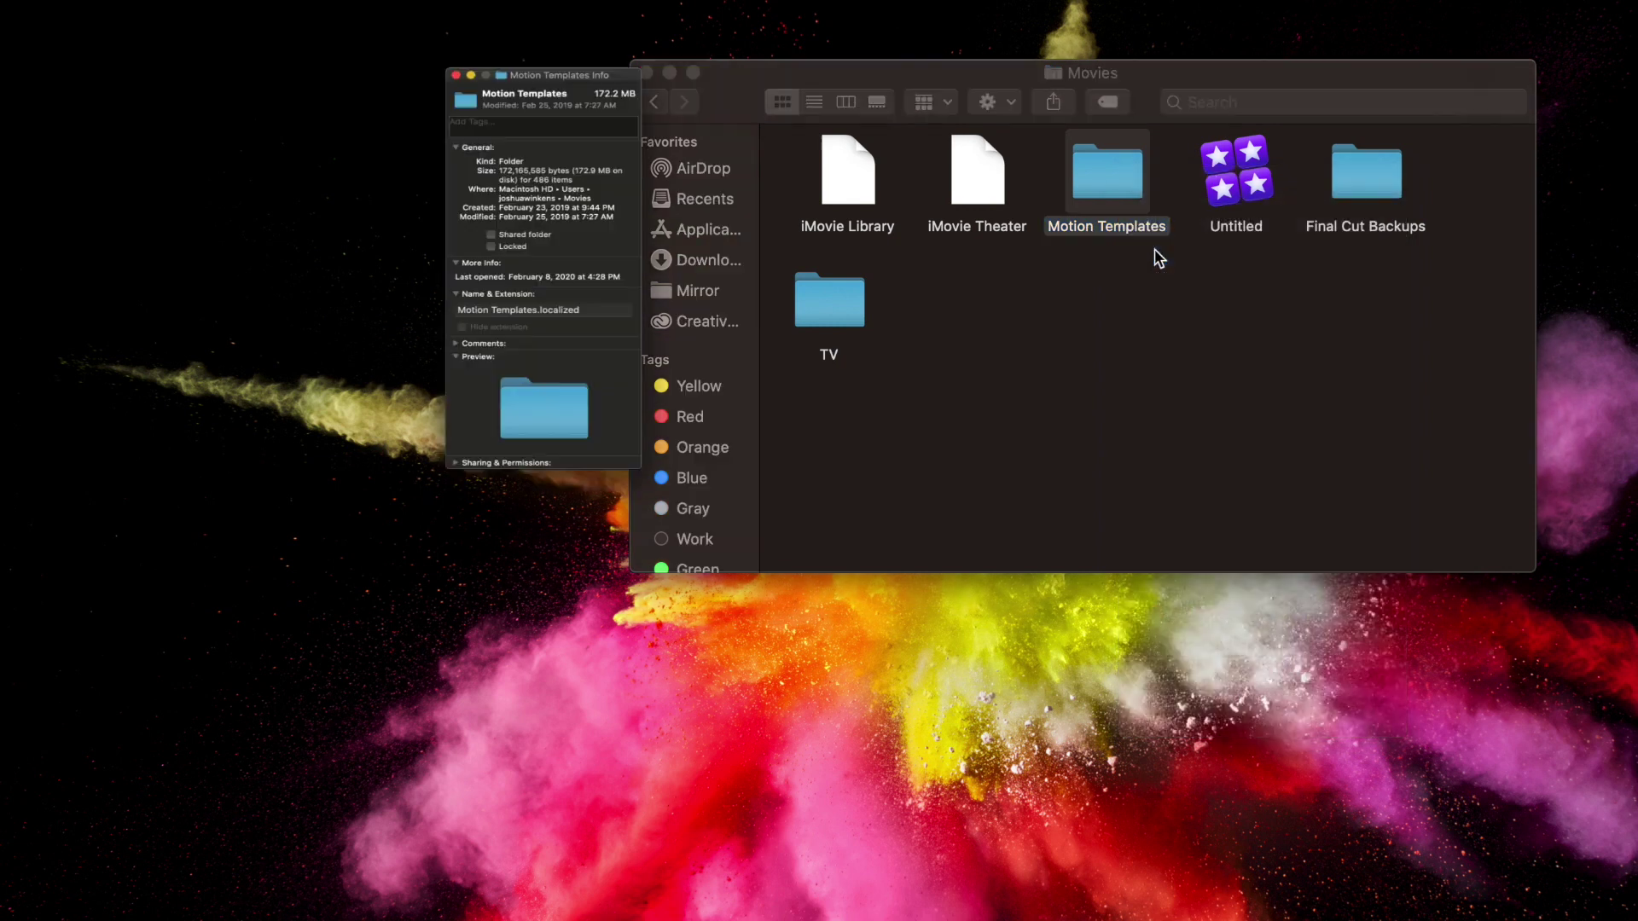
{"action": "left_click_drag", "start_coordinate": [80, 18], "coordinate": [1067, 84]}
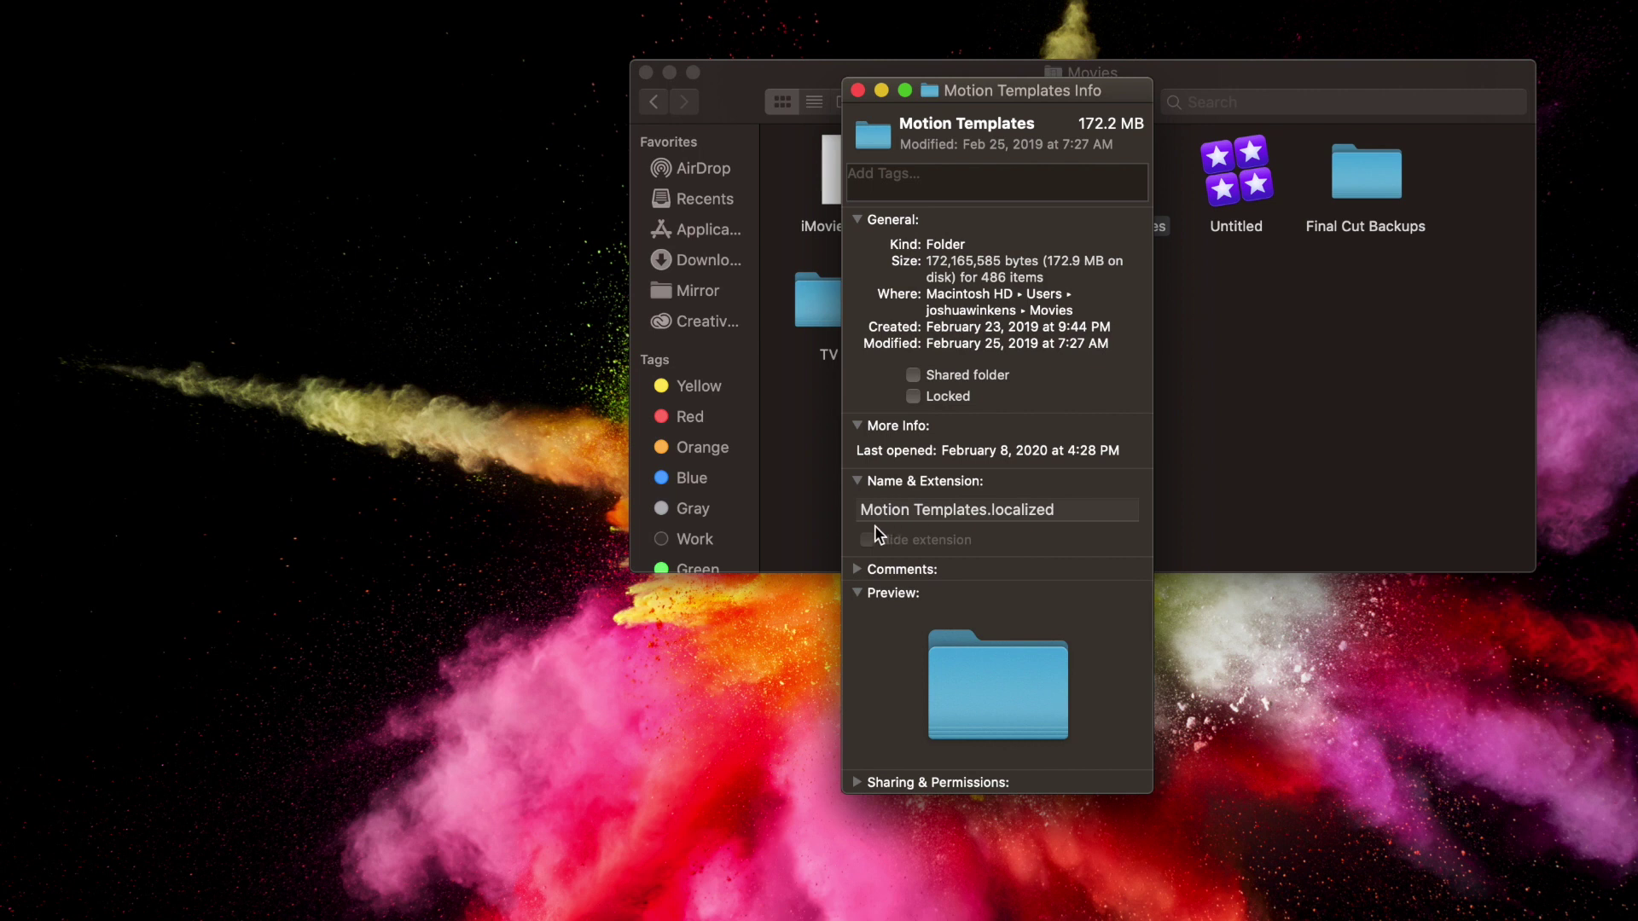
Open Motion Templates and inspect the Transitions folder's info.
{"action": "left_click", "coordinate": [858, 90]}
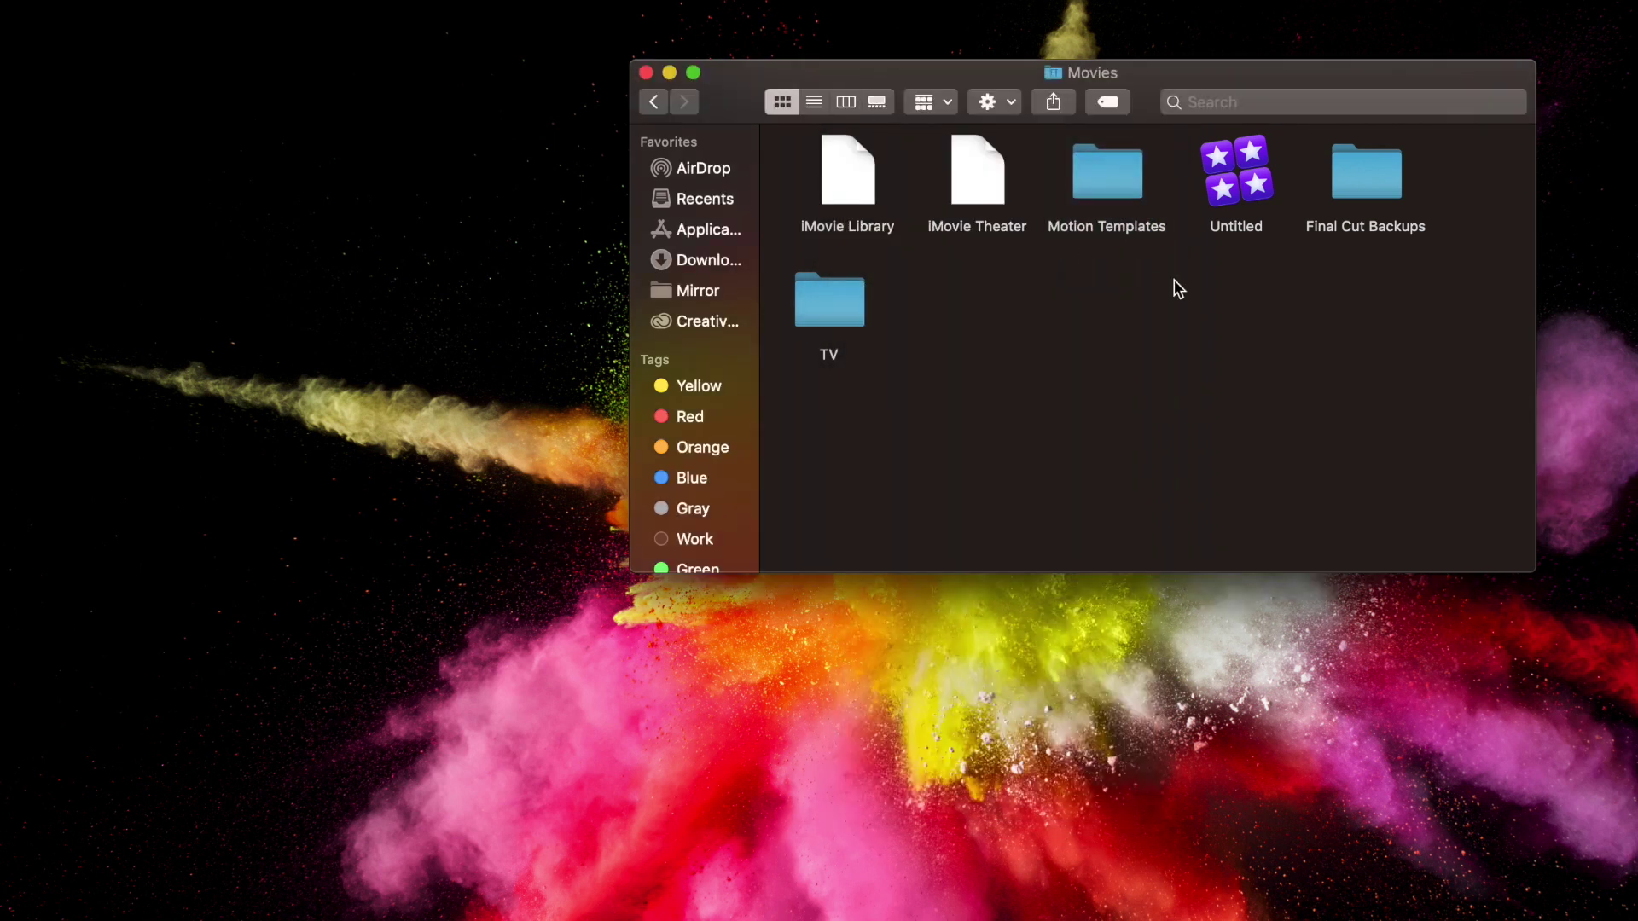
{"action": "double_click", "coordinate": [1115, 176]}
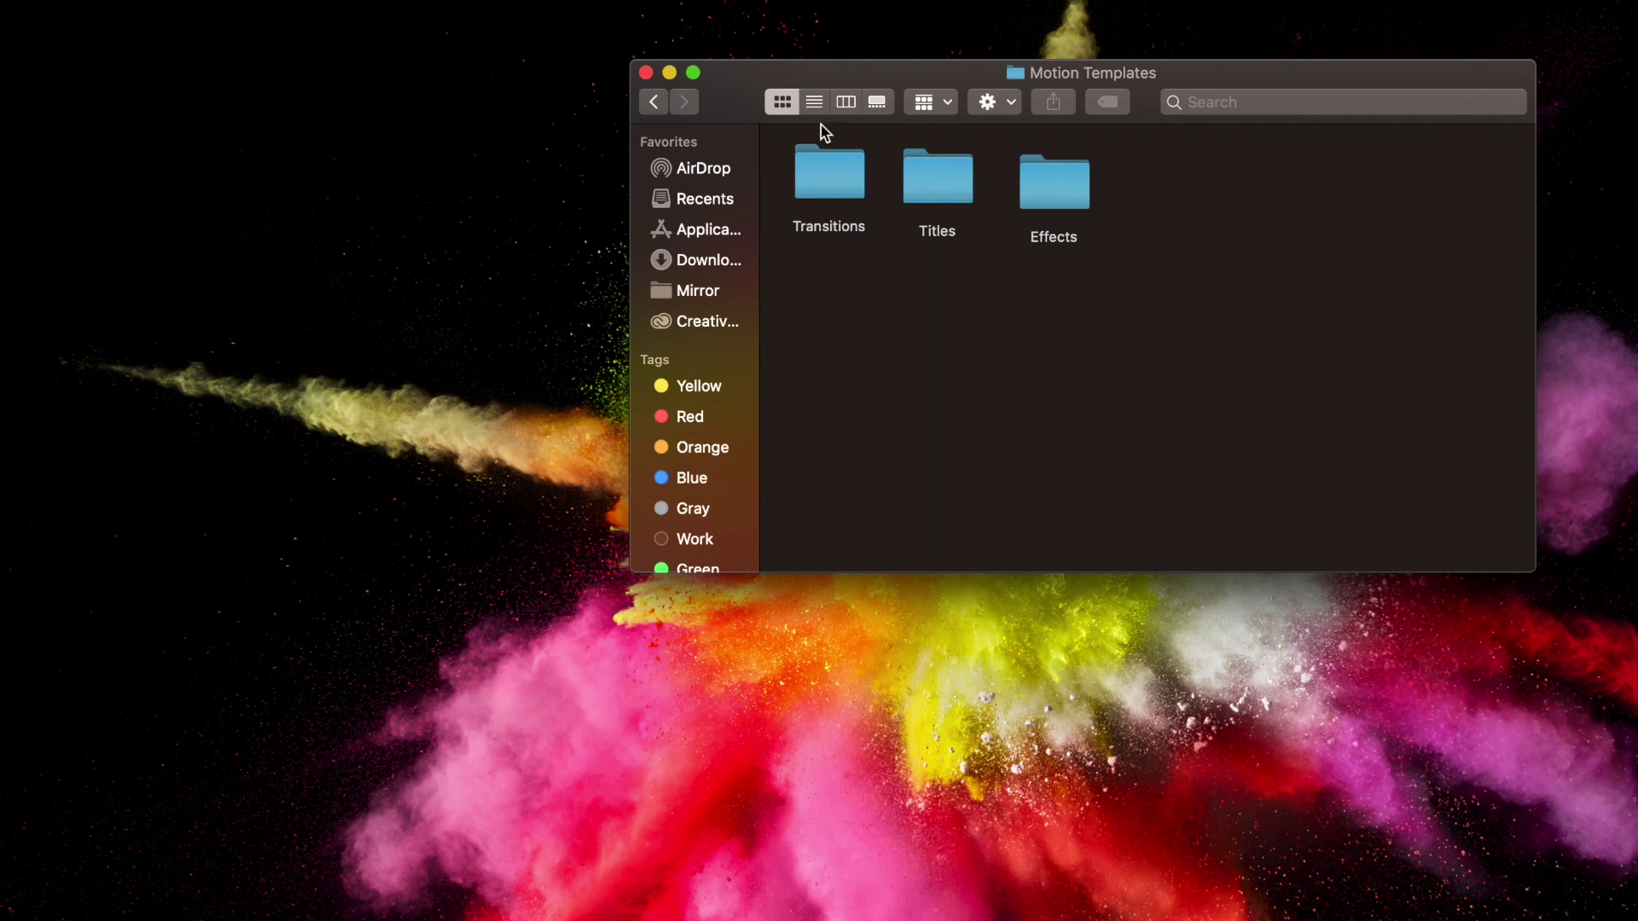
{"action": "right_click", "coordinate": [829, 178]}
{"action": "left_click", "coordinate": [878, 254]}
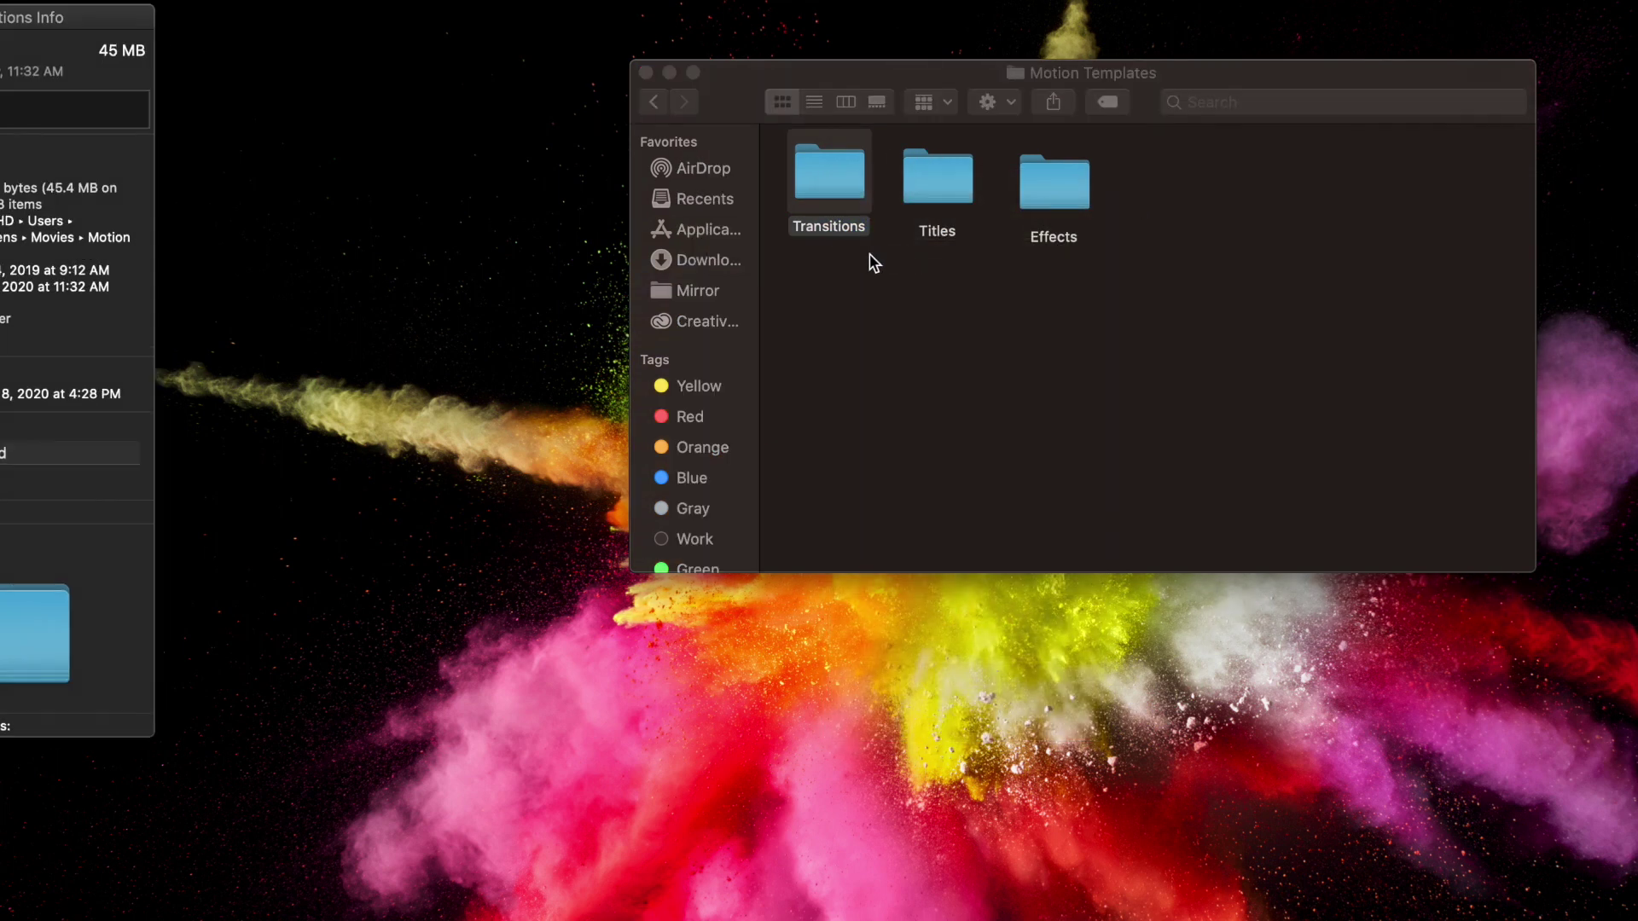
{"action": "left_click_drag", "start_coordinate": [82, 27], "coordinate": [1296, 145]}
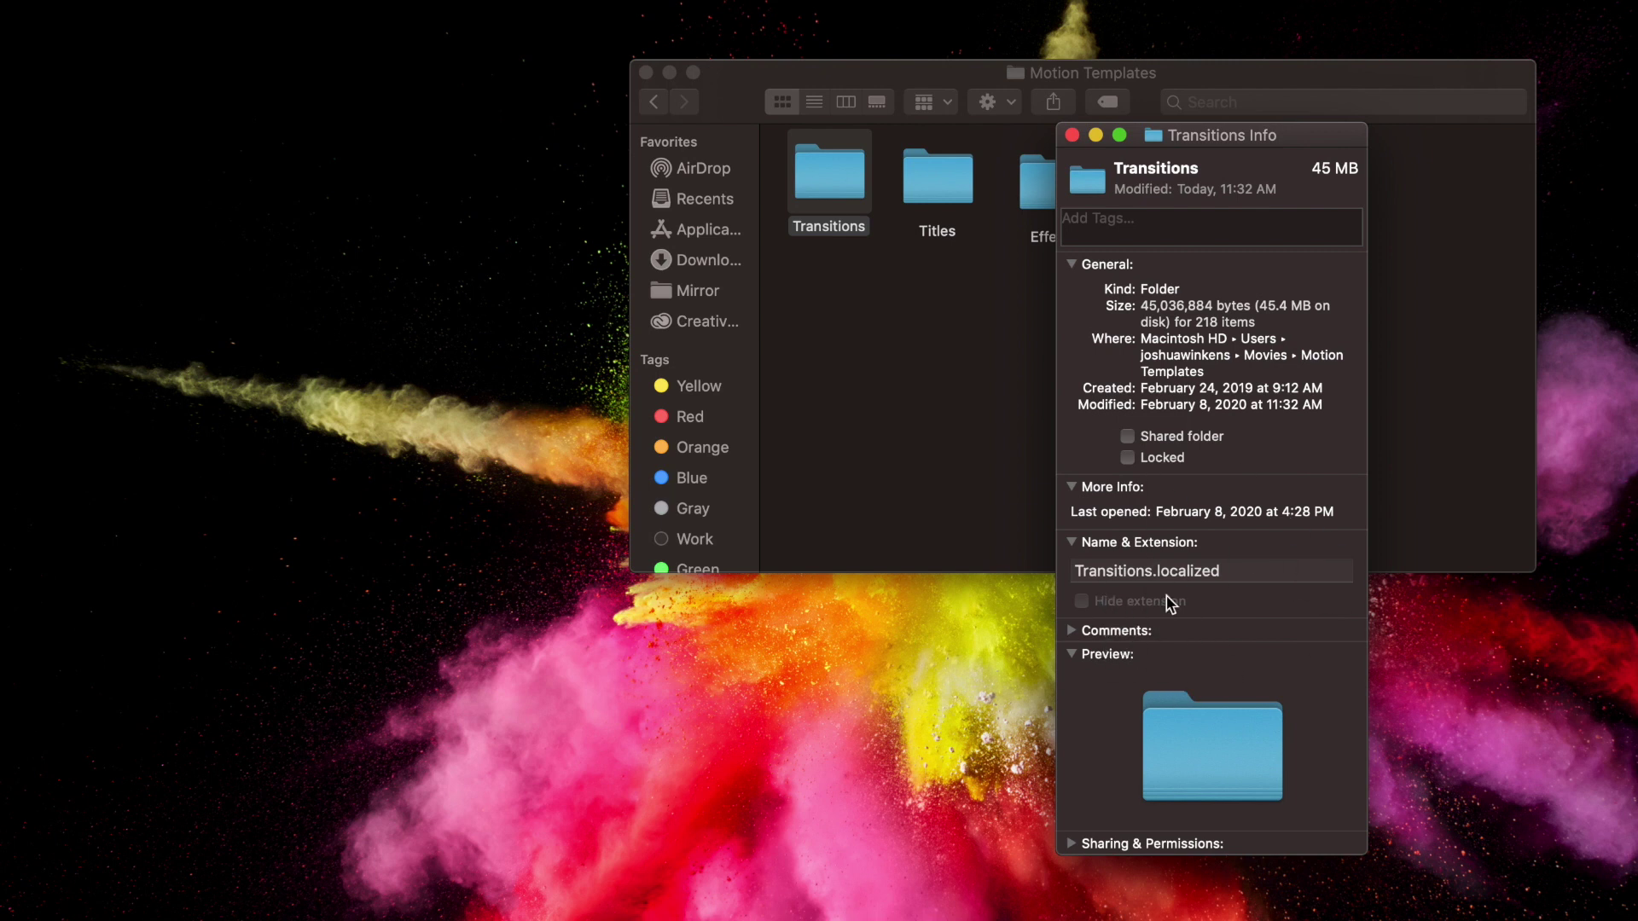
Move the desktop 3D Luma Fade folder into the Transitions folder.
{"action": "left_click", "coordinate": [1072, 135]}
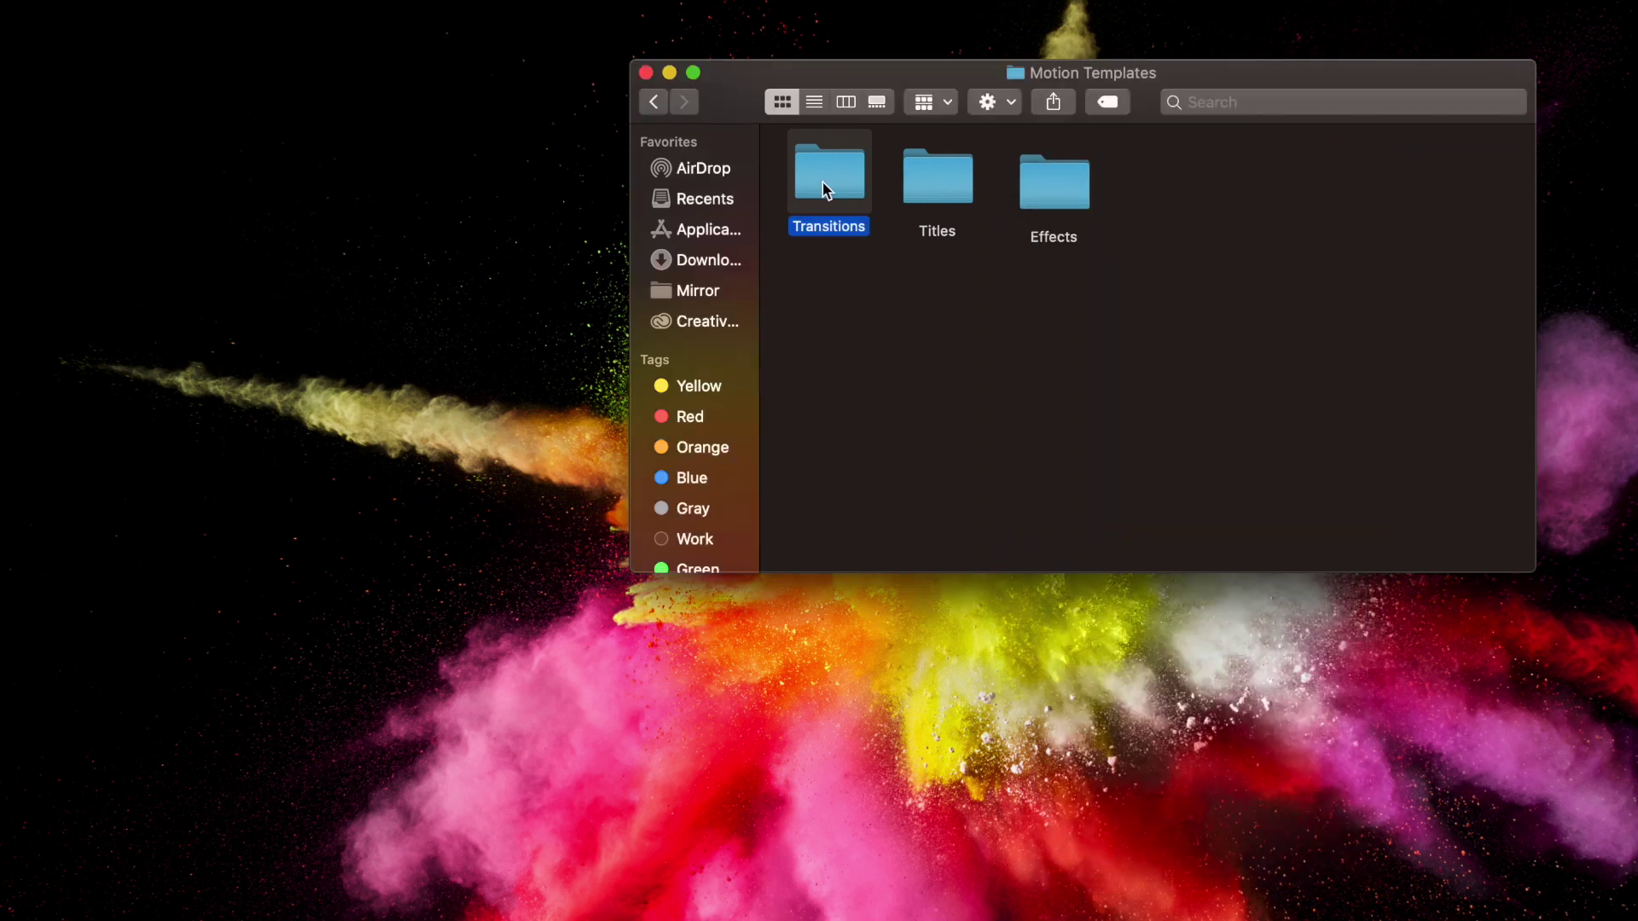
{"action": "double_click", "coordinate": [823, 188]}
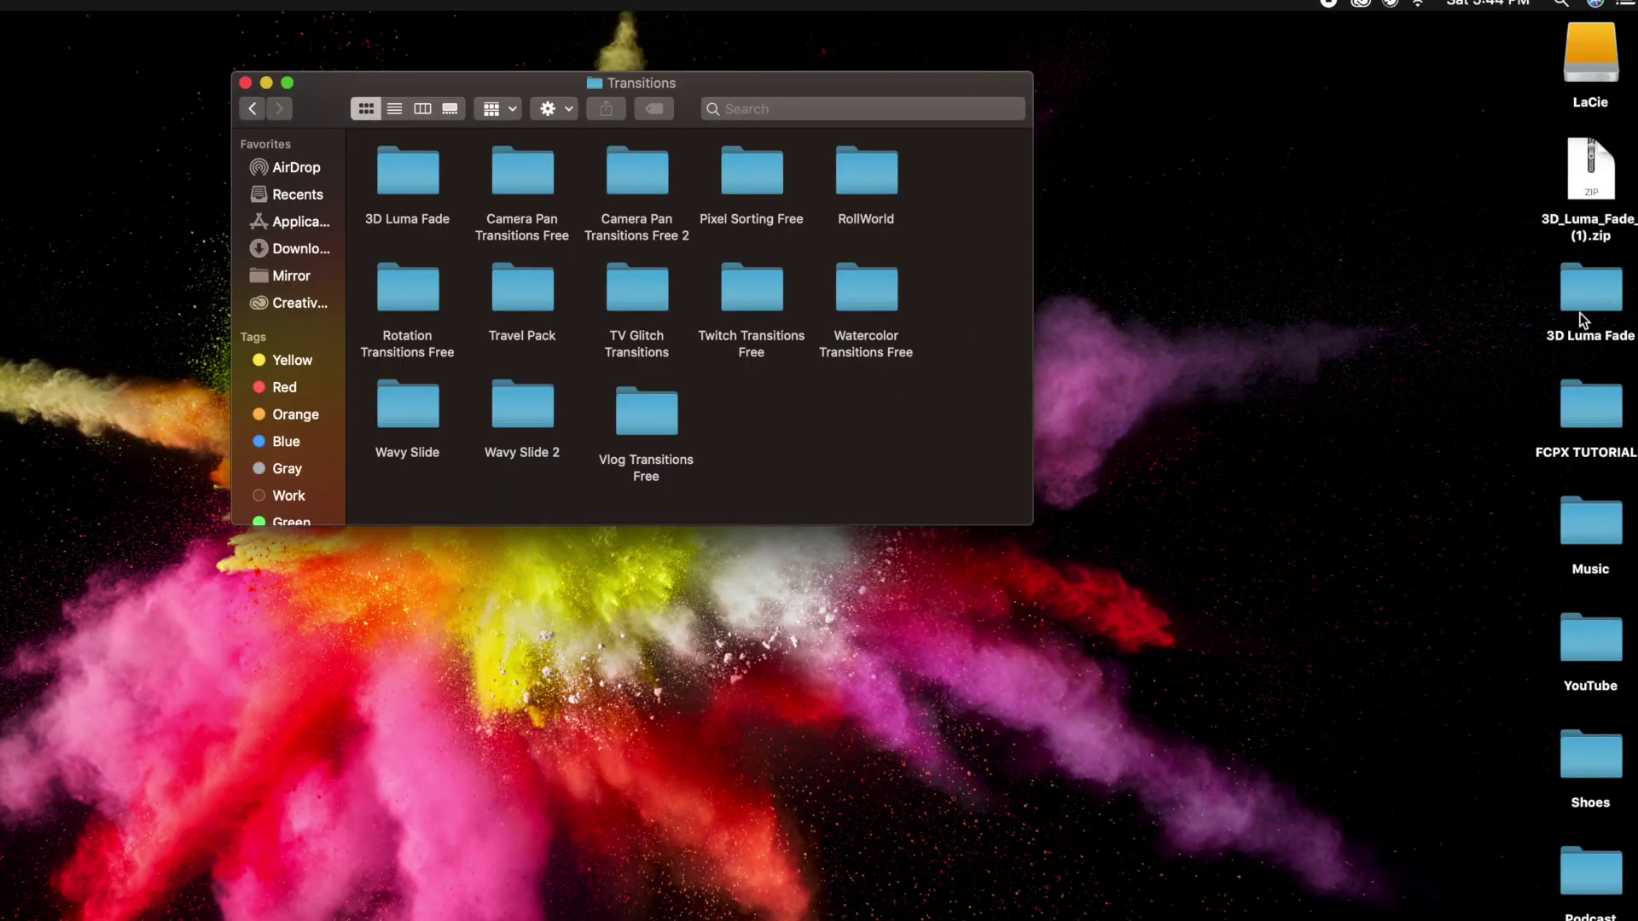
{"action": "mouse_move", "coordinate": [1592, 290]}
{"action": "left_mouse_down"}
{"action": "mouse_move", "coordinate": [930, 392]}
{"action": "mouse_move", "coordinate": [1589, 288]}
{"action": "left_mouse_up"}
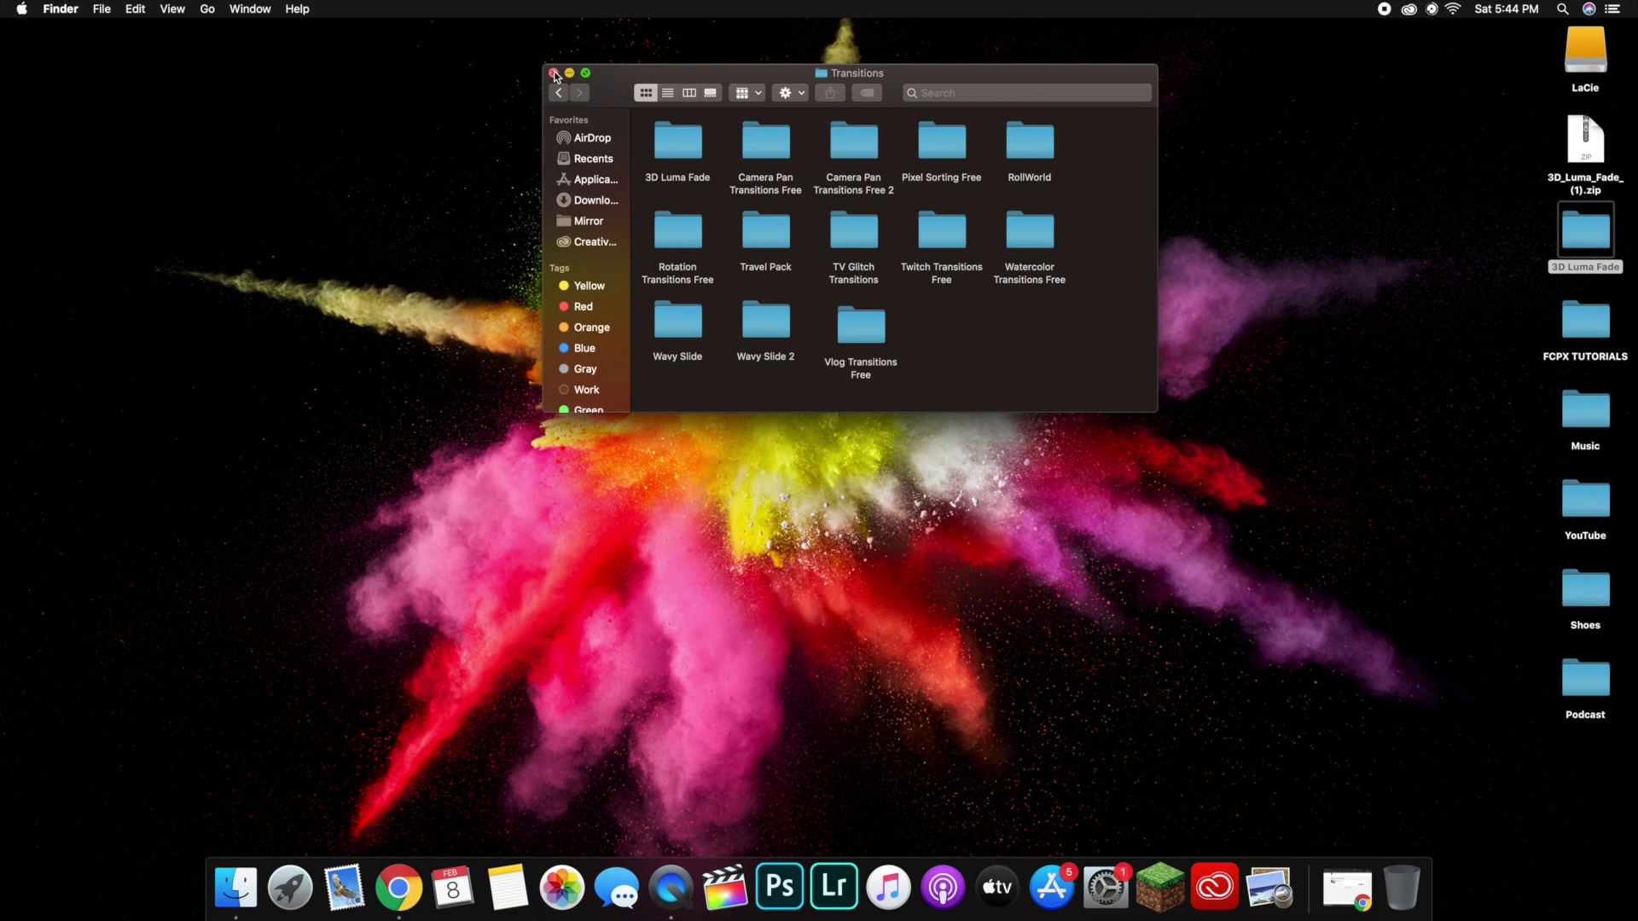
Close the Transitions window and launch Final Cut Pro from the Dock.
{"action": "left_click", "coordinate": [245, 82]}
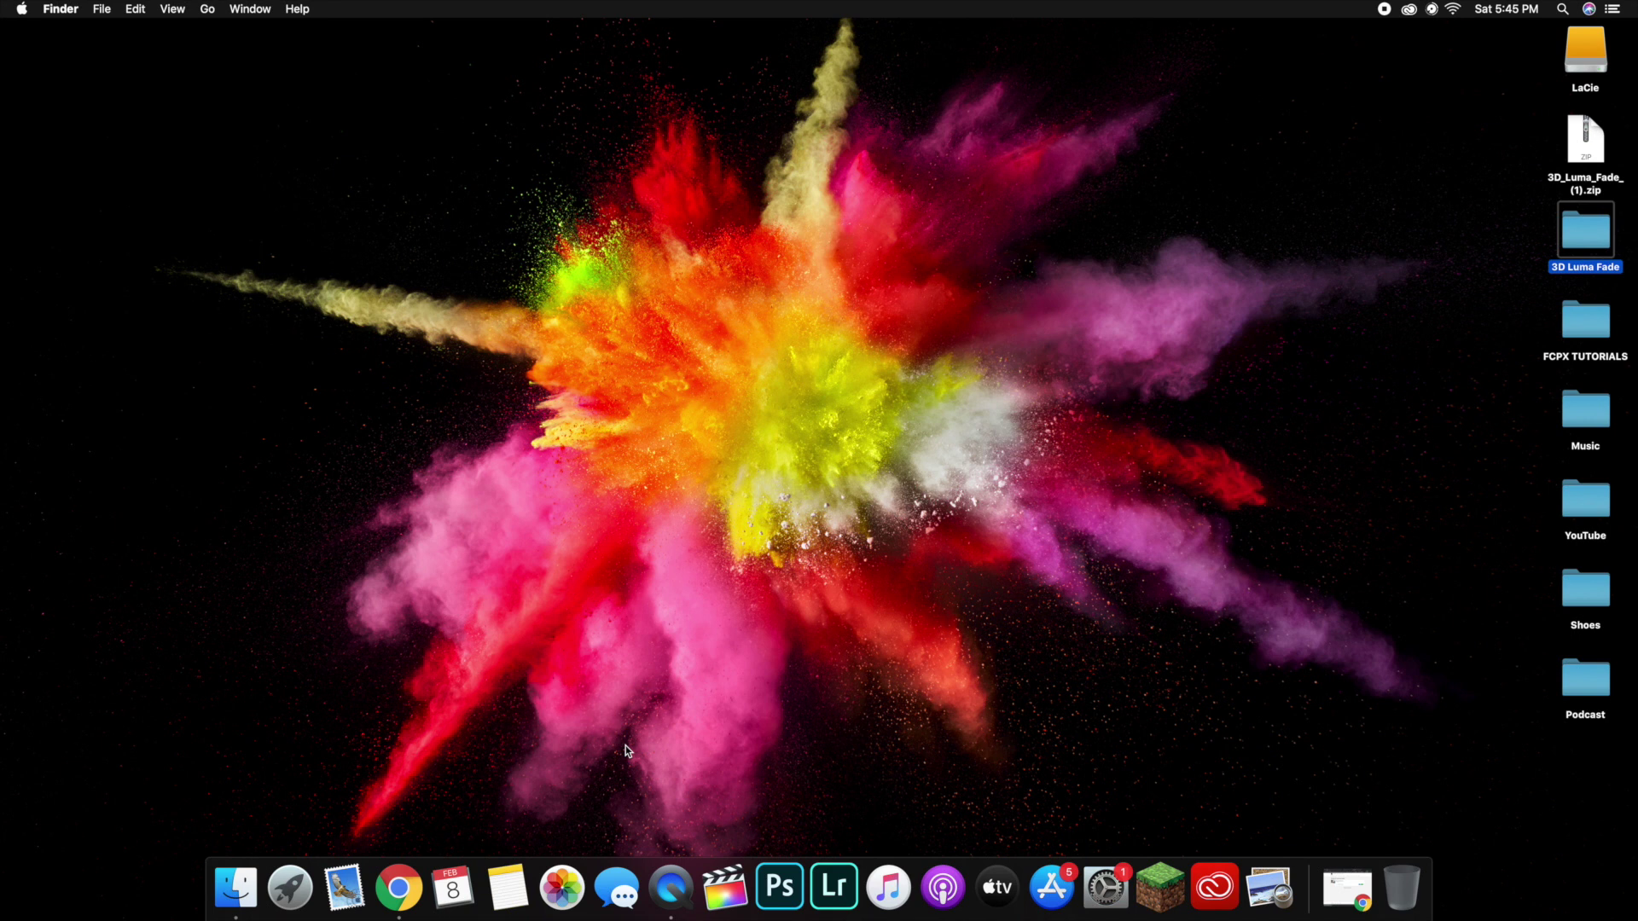
{"action": "left_click", "coordinate": [728, 893]}
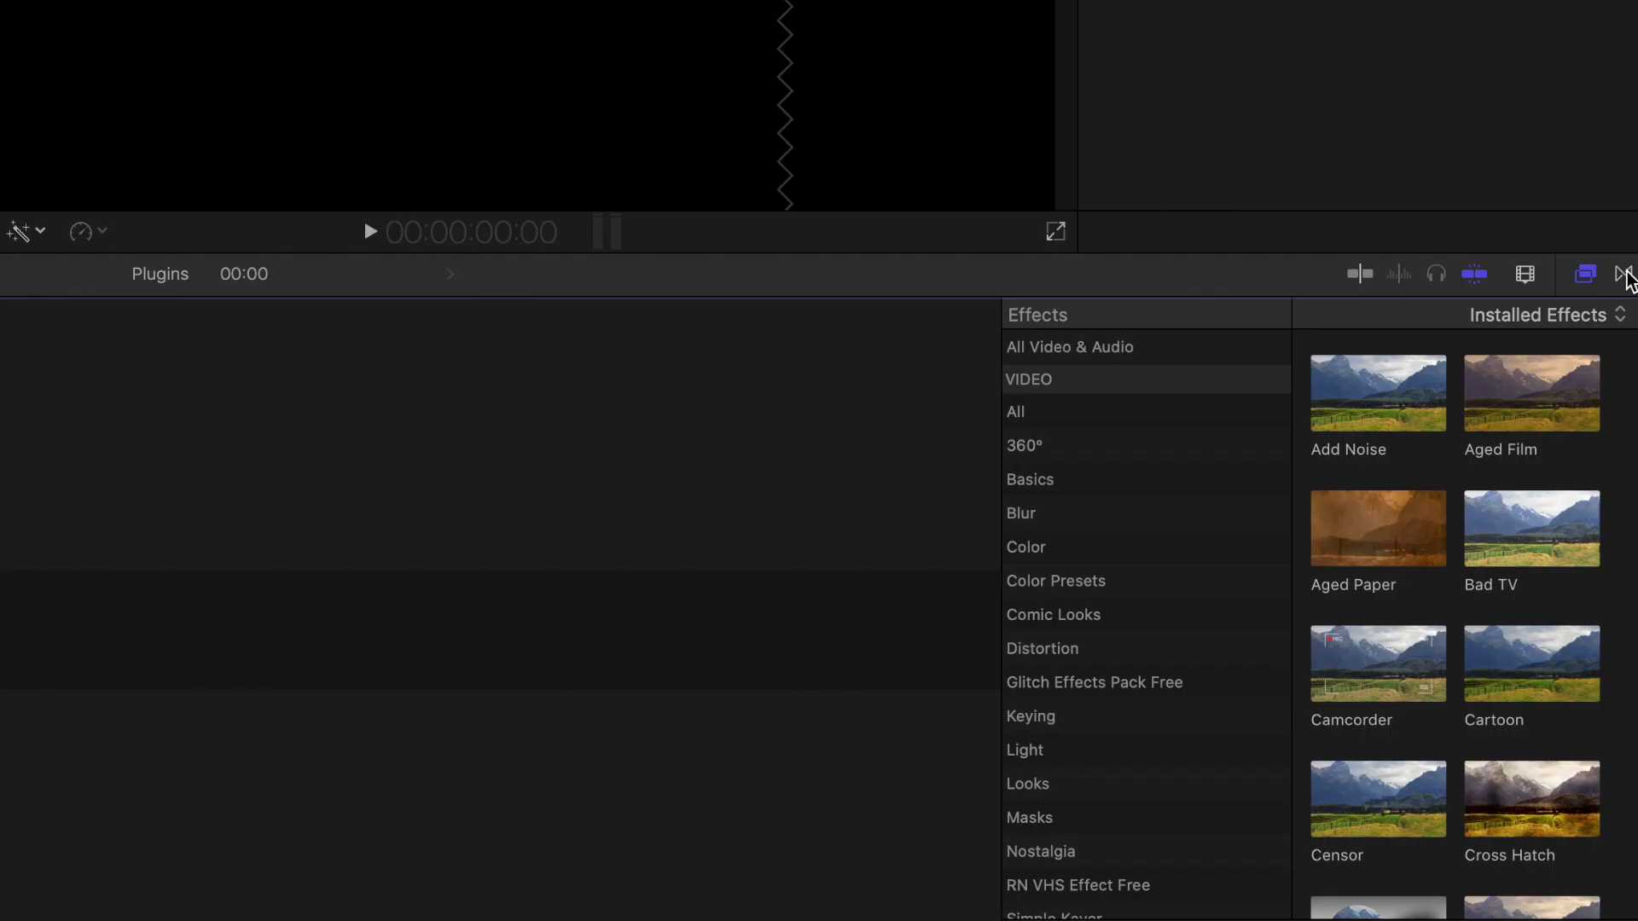
Show the 3D Luma Fade category, with Black and White, in the transitions browser.
{"action": "left_click", "coordinate": [1619, 465]}
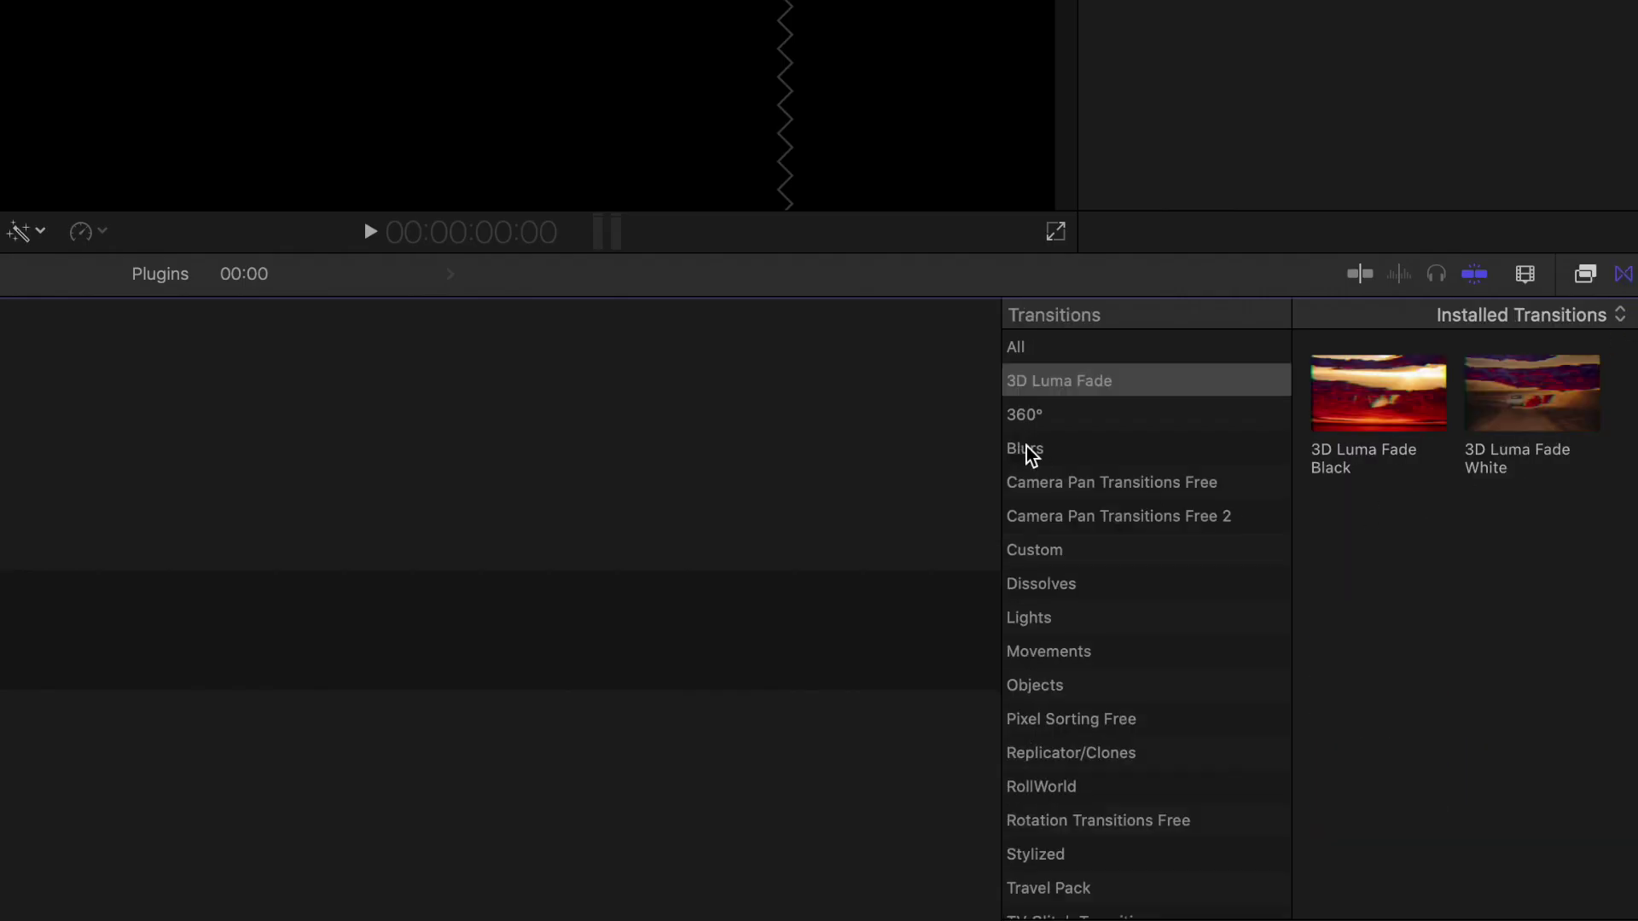
{"action": "left_click", "coordinate": [1062, 382]}
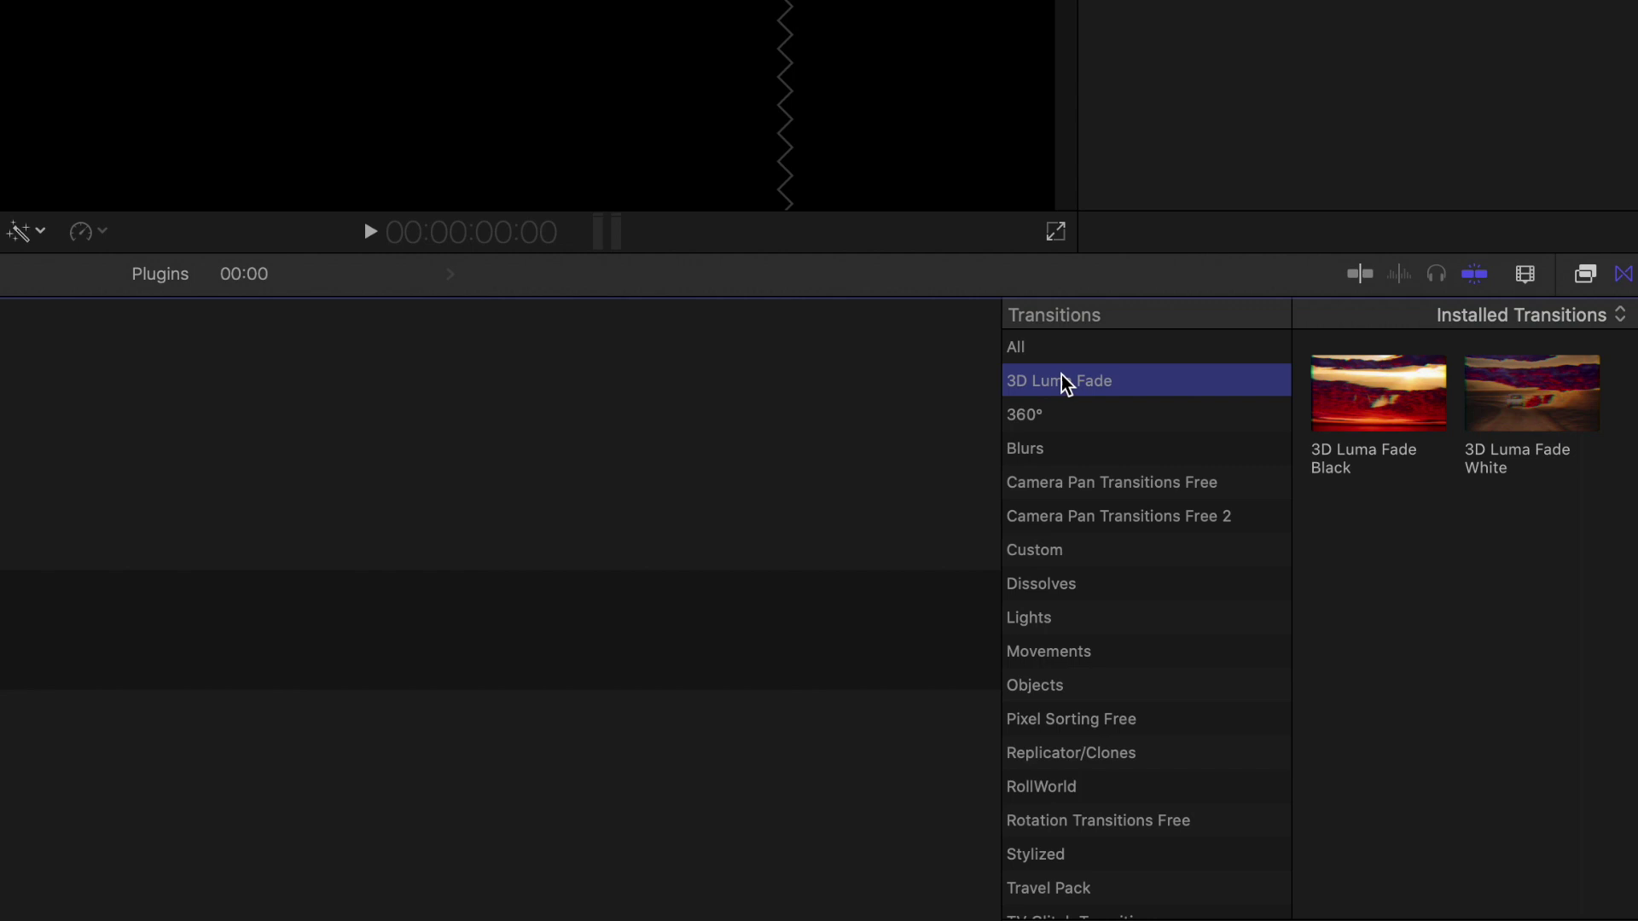